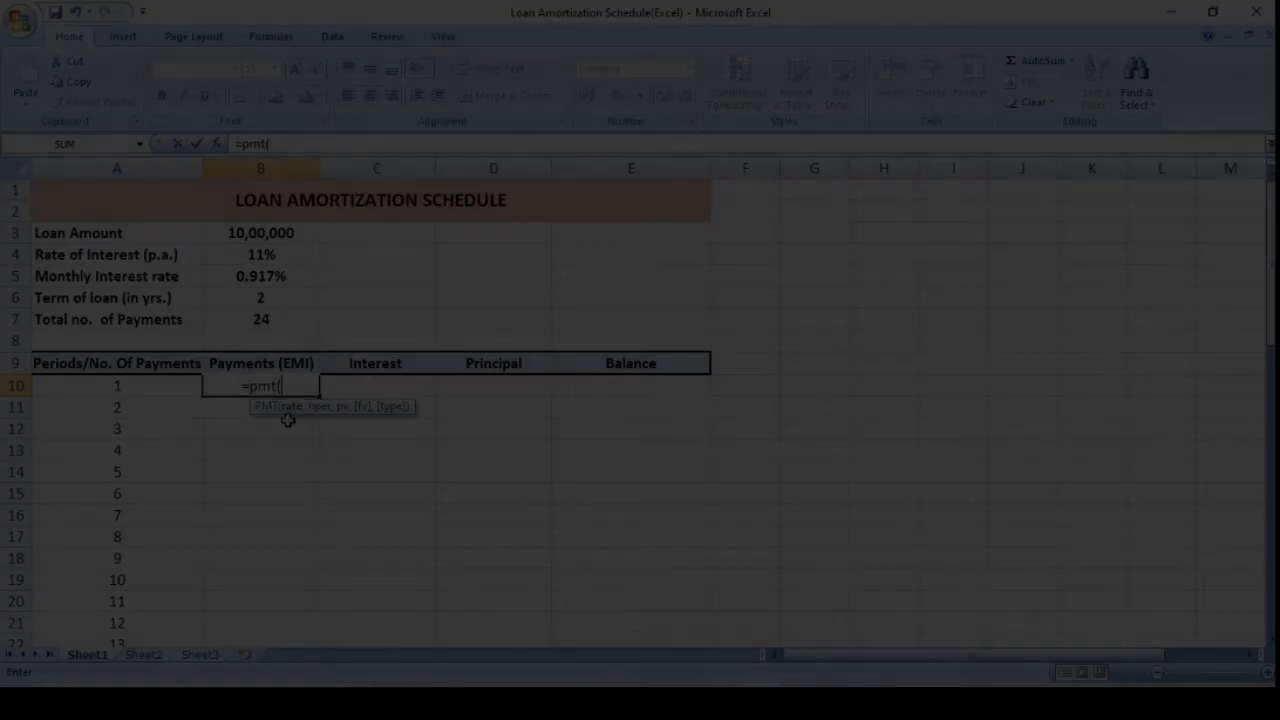
Complete the first EMI payment formula in B10 as =PMT(B5,B7,B3,0,0).
left_click(281, 278)
type(",")
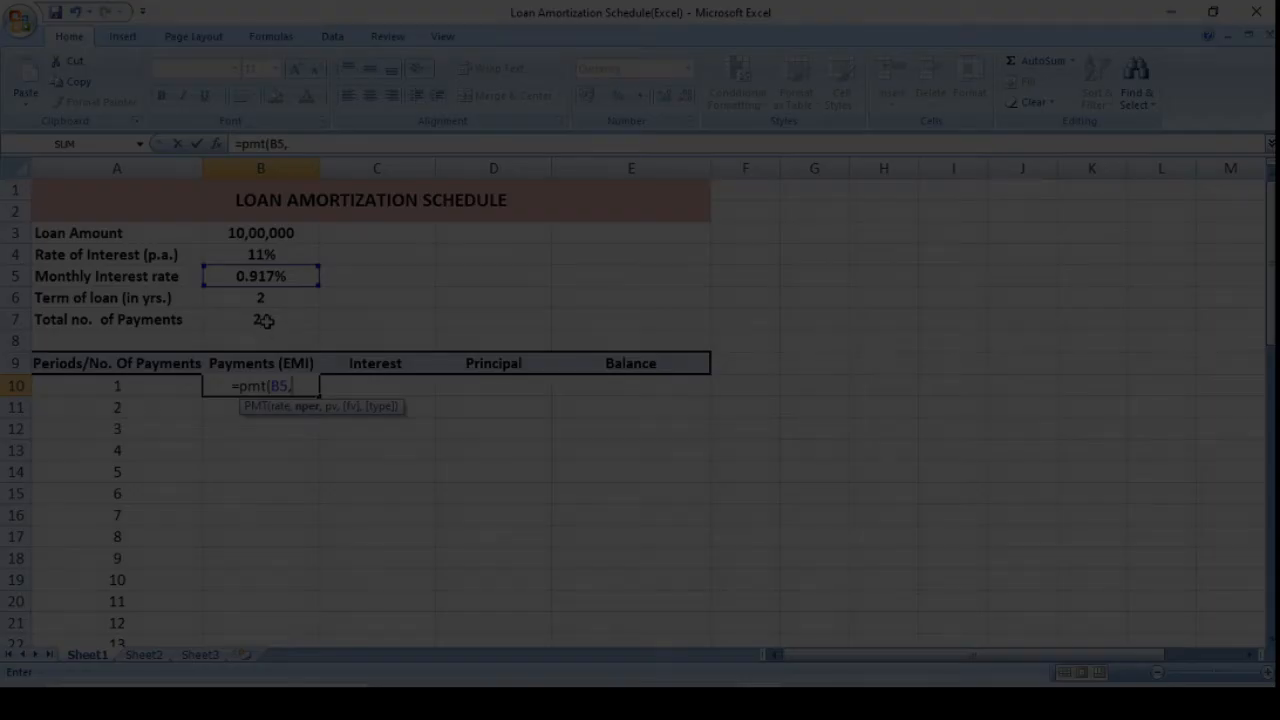
left_click(263, 320)
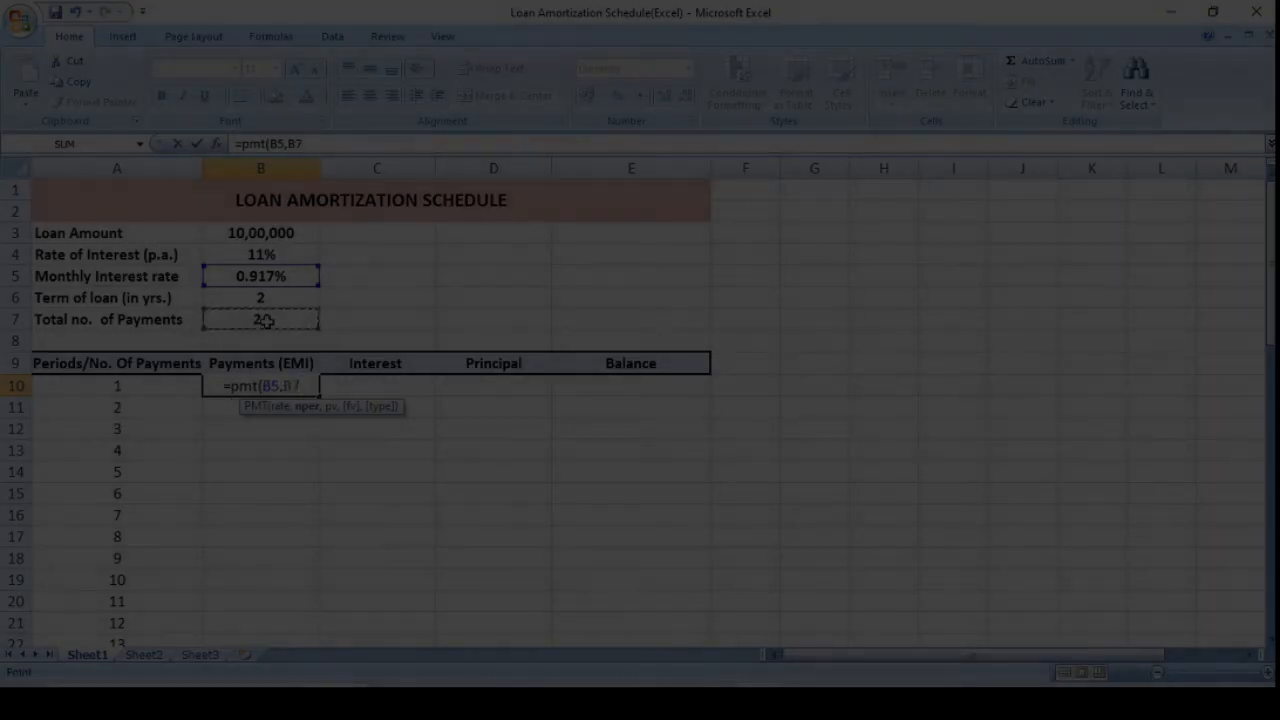
type(",")
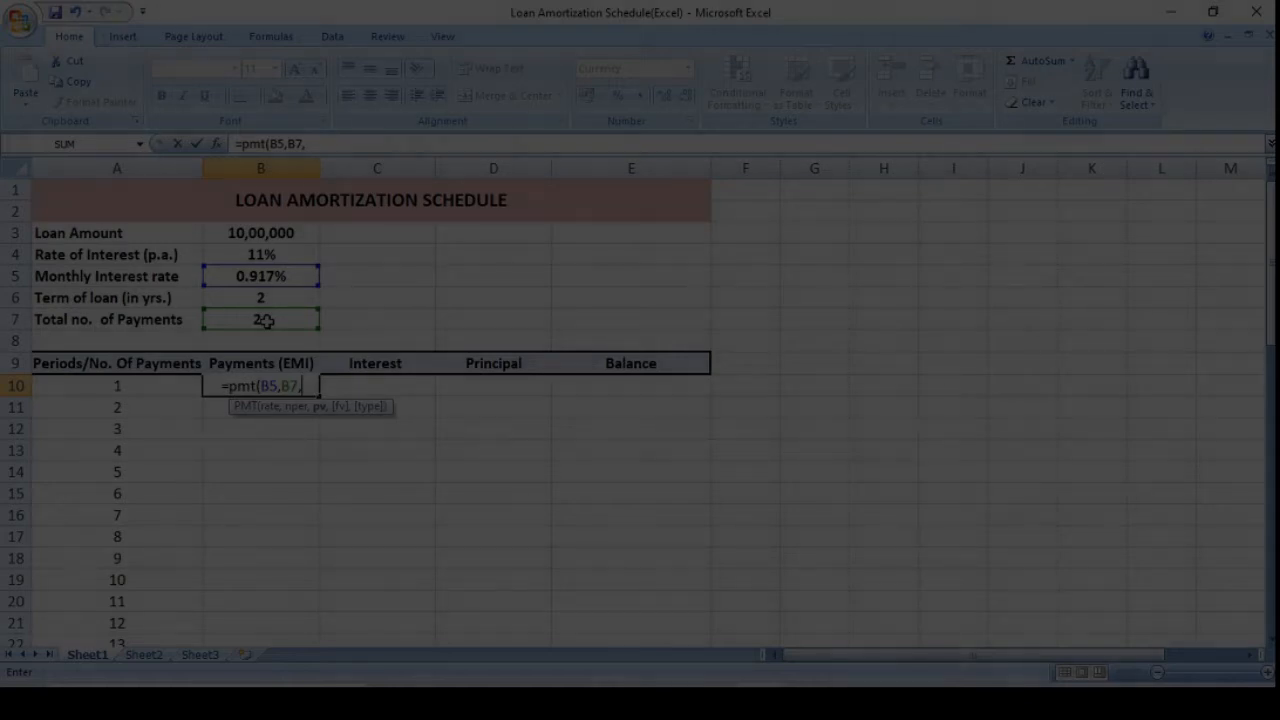
left_click(264, 232)
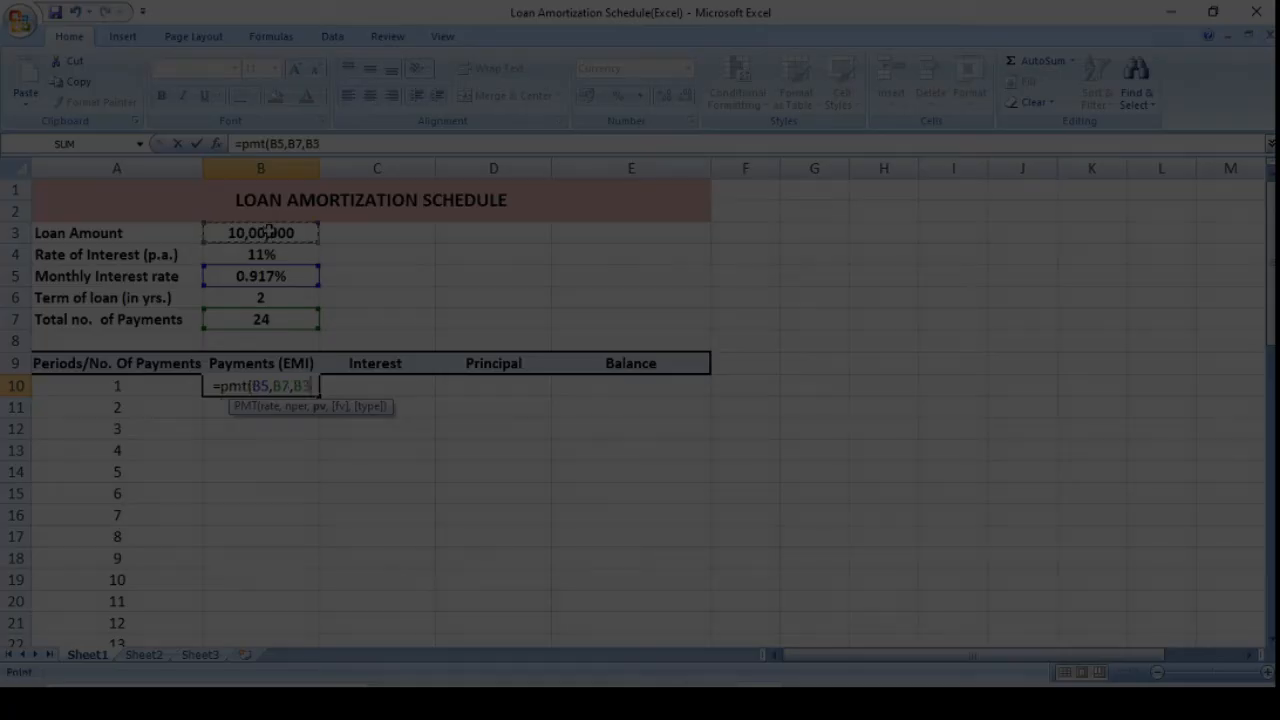
type(",")
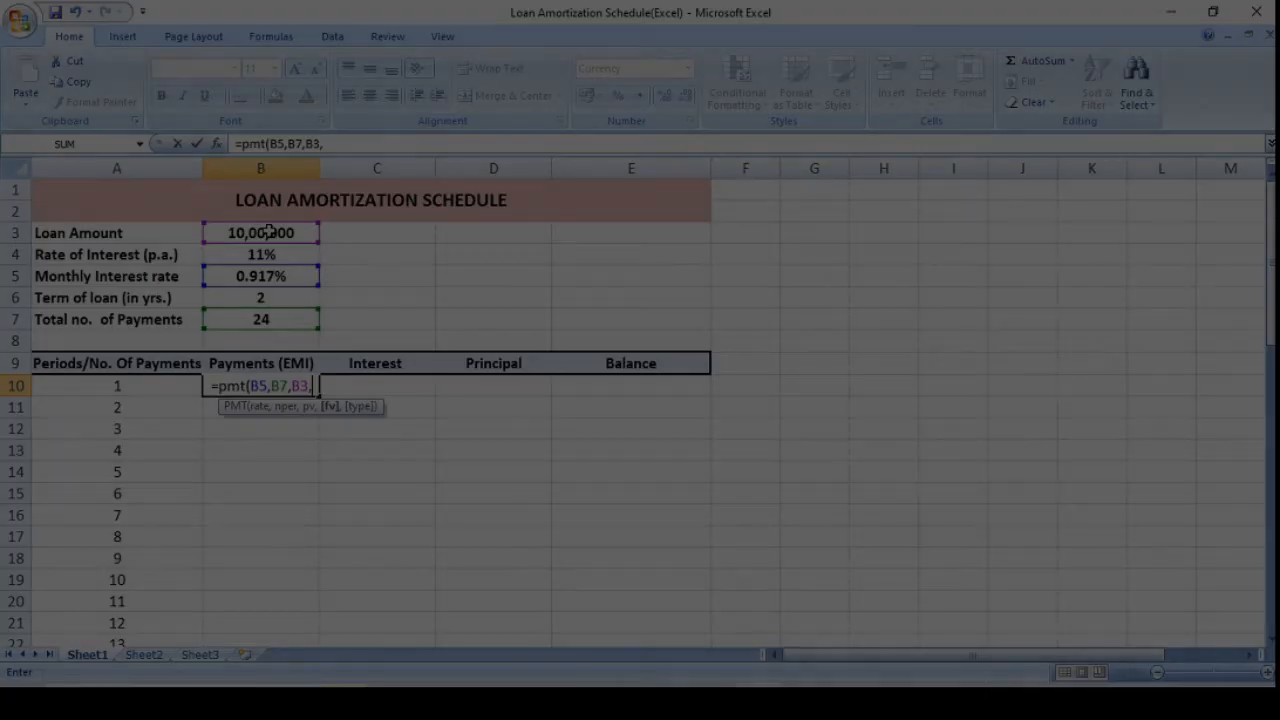
type("0")
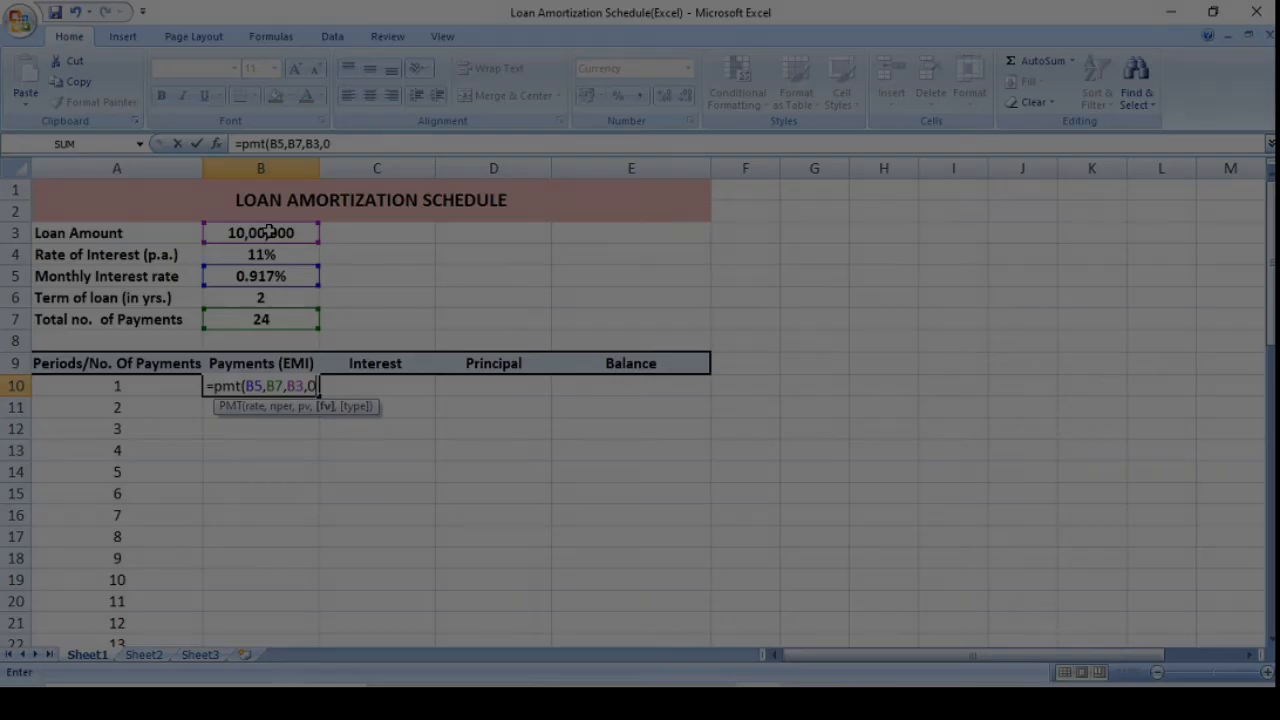
type(",0")
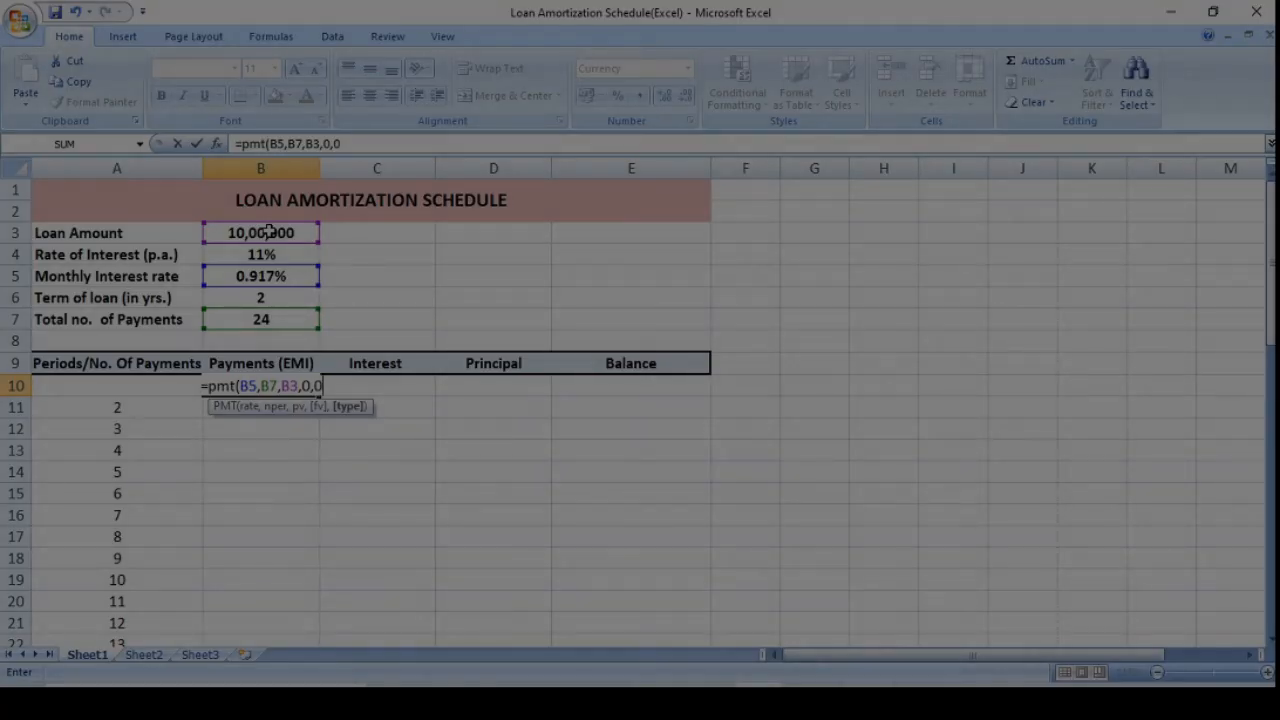
type(")")
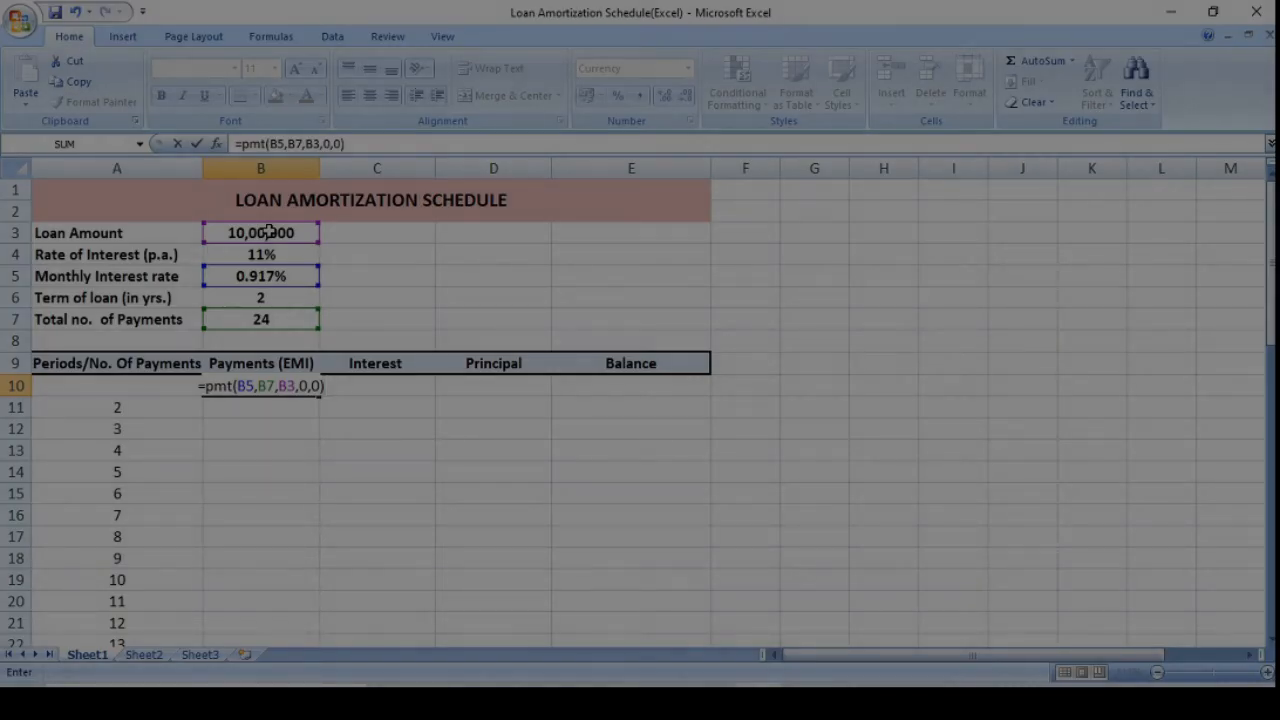
key("Return")
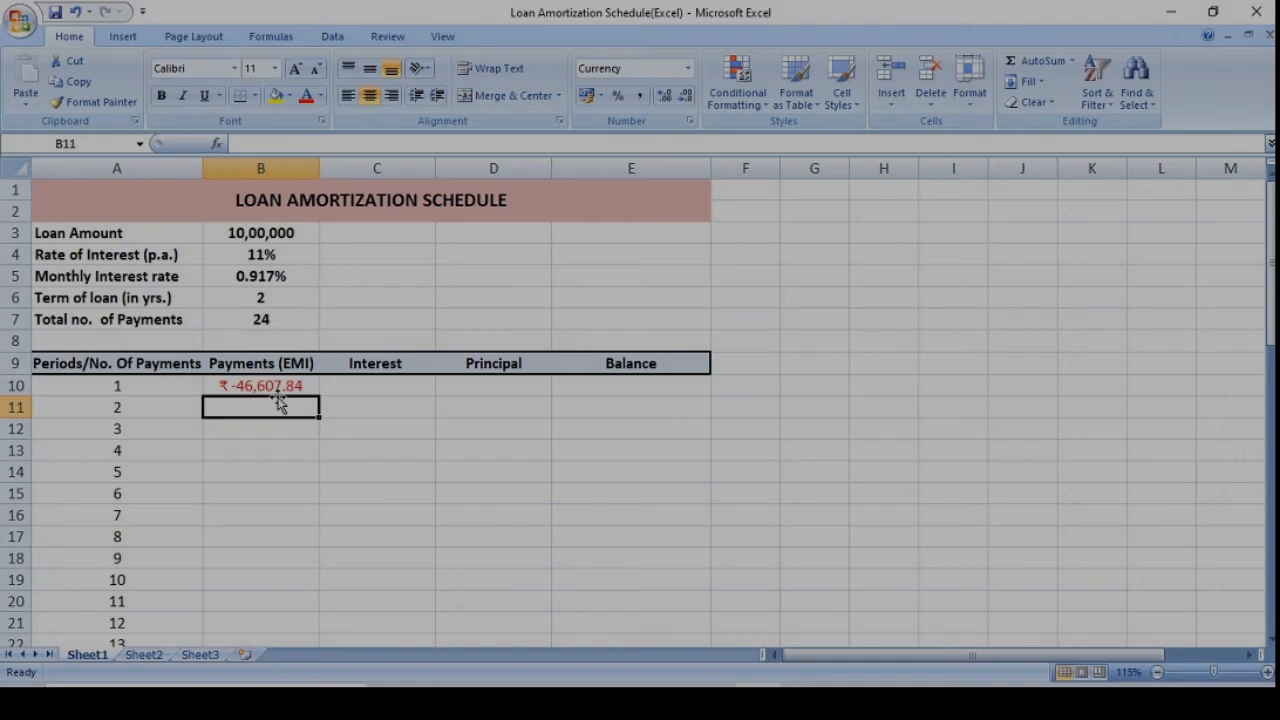
left_click(258, 388)
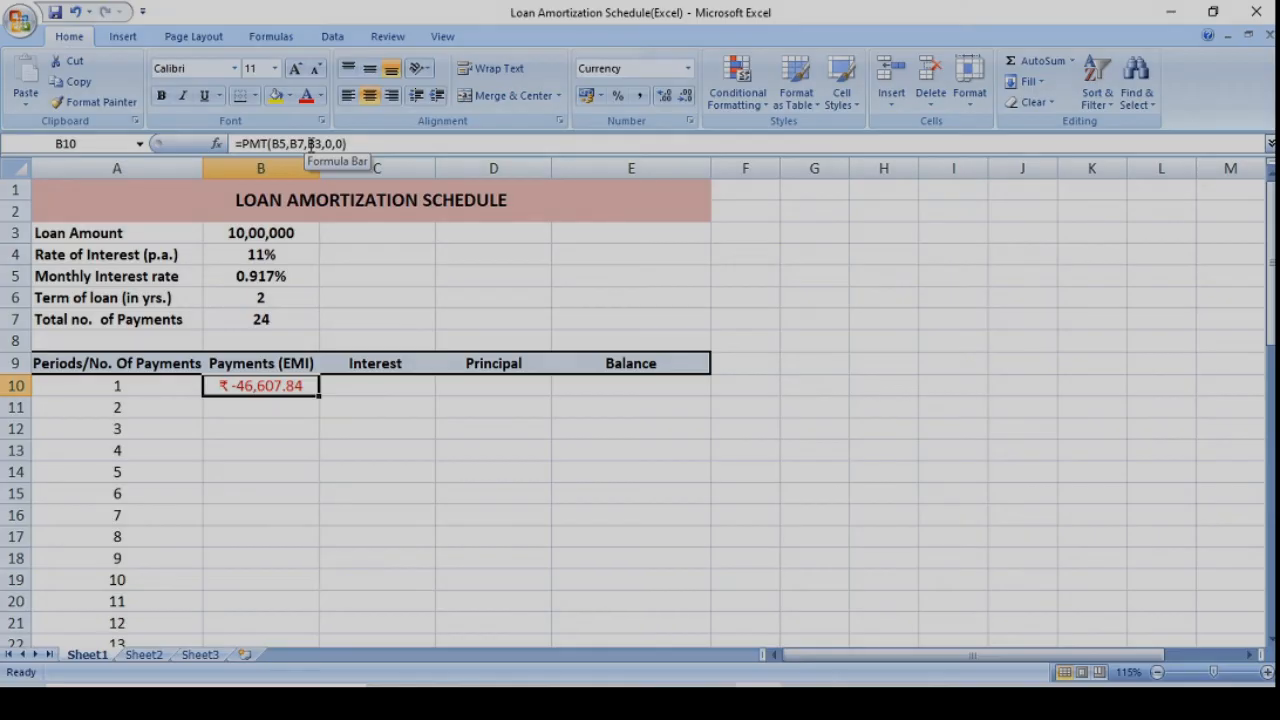
Calculate the first period's interest in C10 with the formula =IPMT(B5,A10,B7,B3,0).
left_click(384, 386)
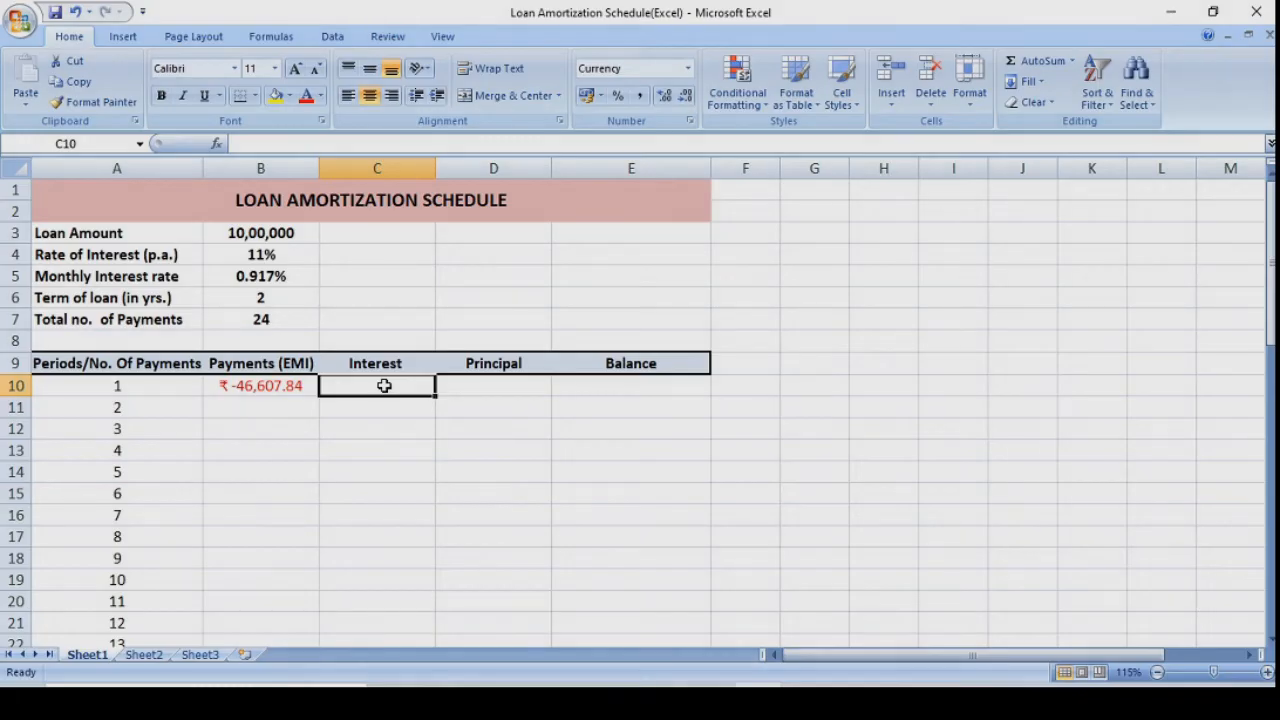
type("=")
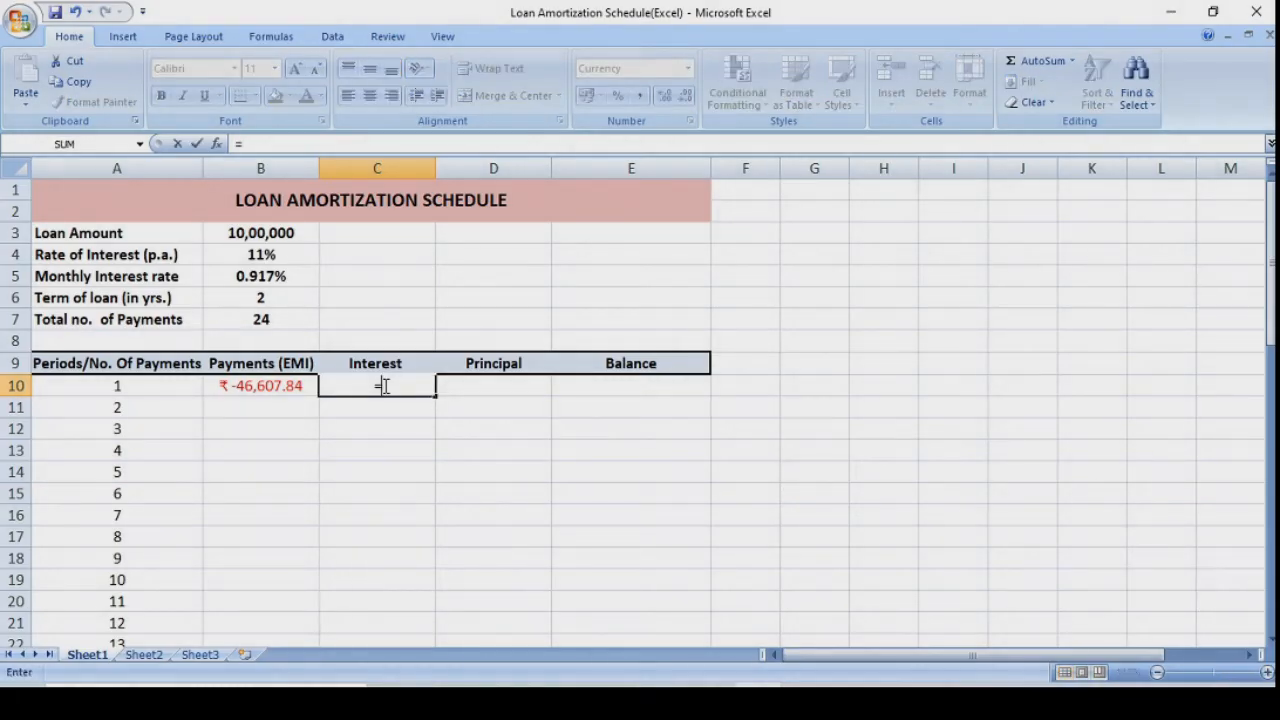
type("ipmt")
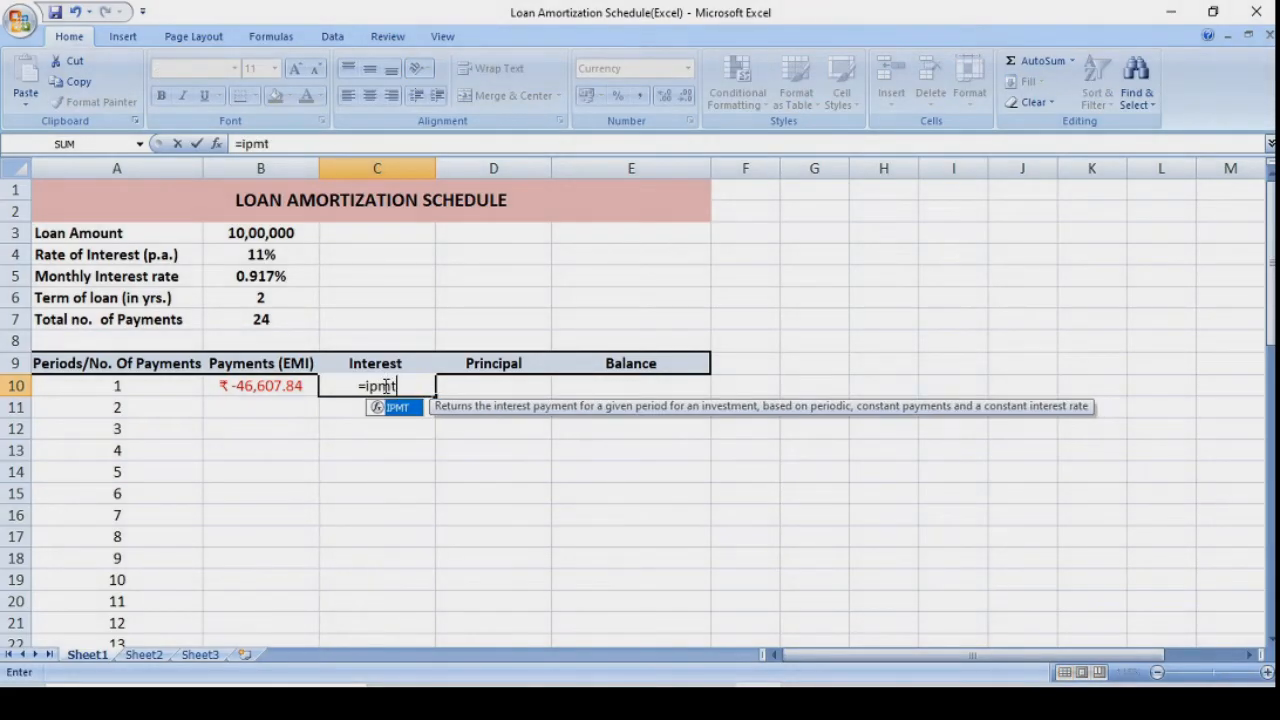
type("(")
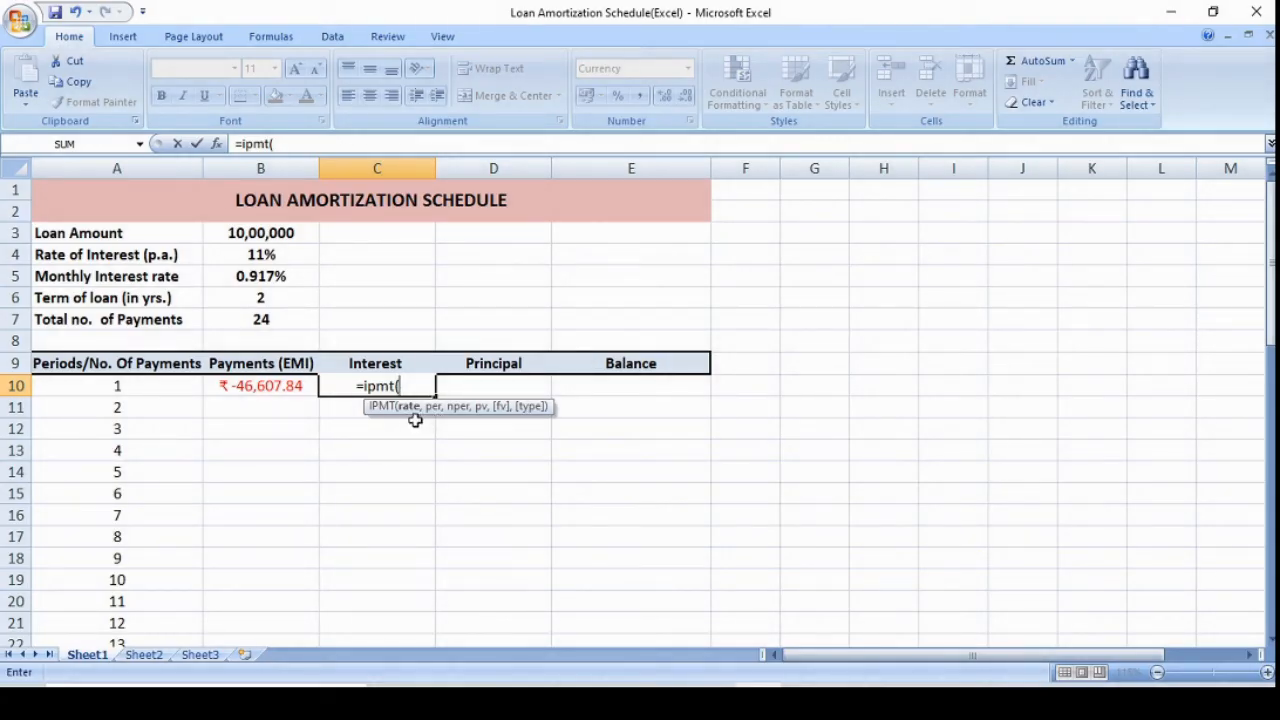
left_click(285, 277)
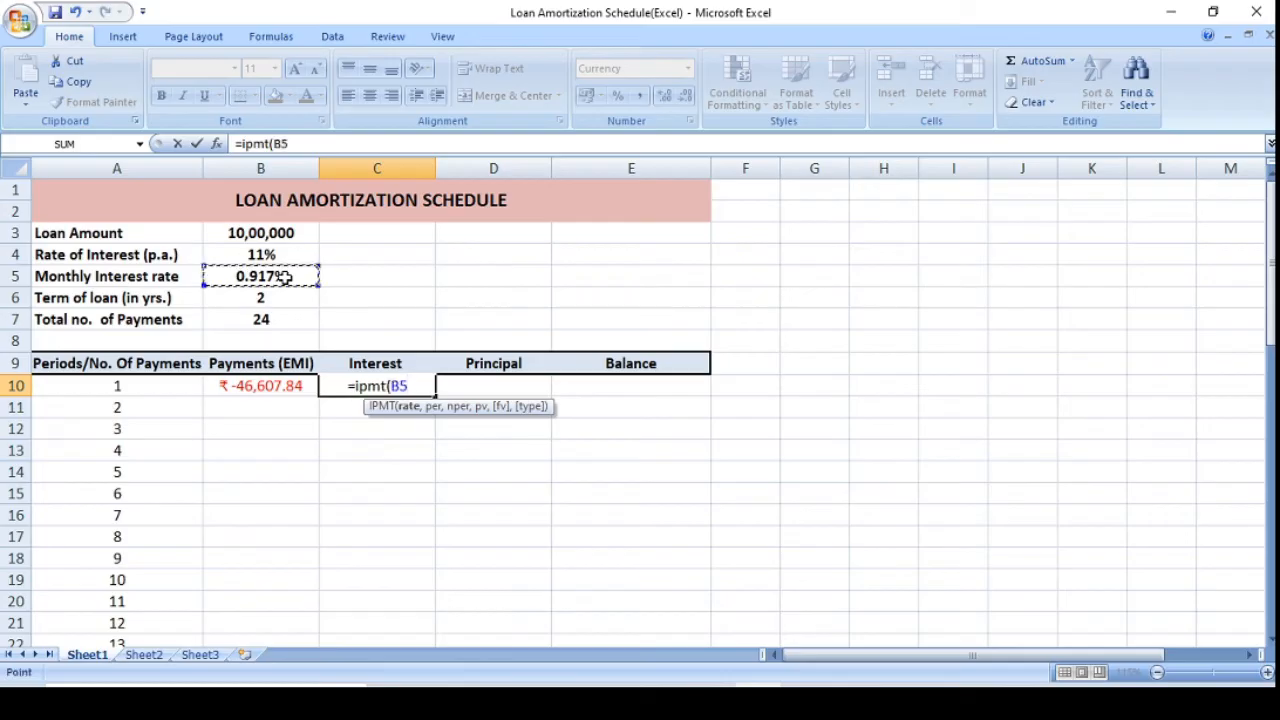
type(",")
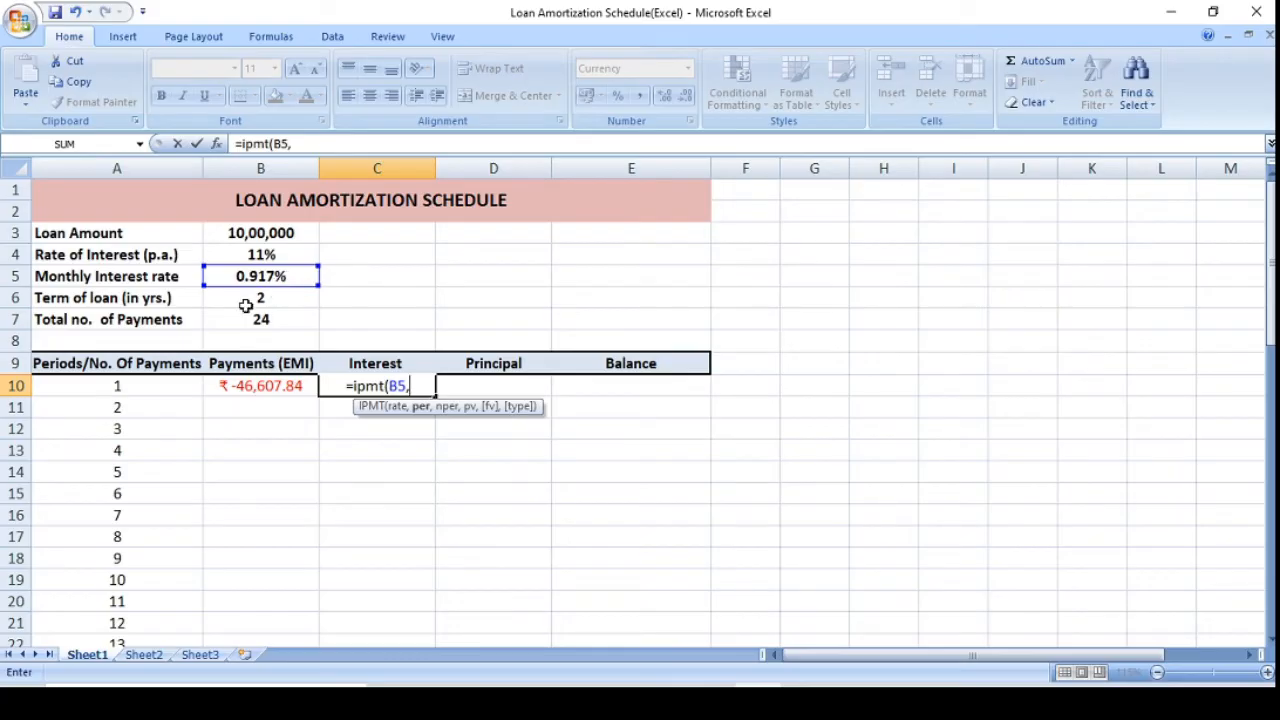
left_click(113, 387)
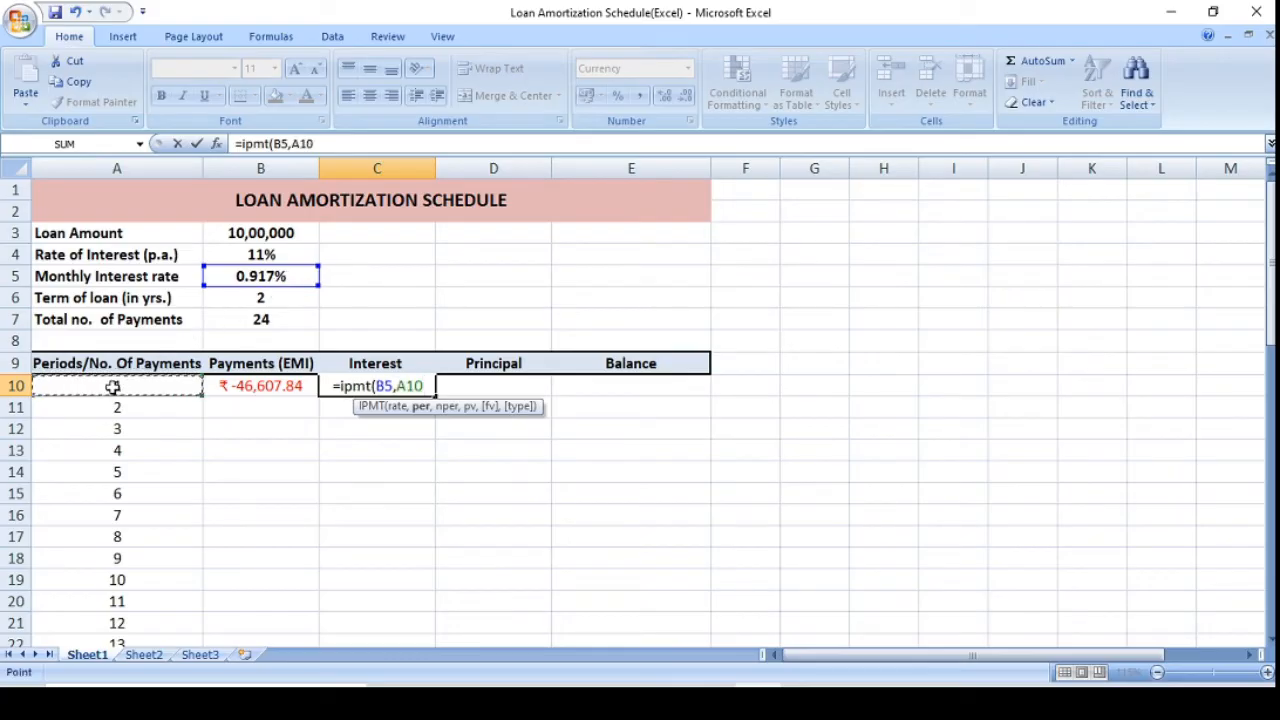
type(",")
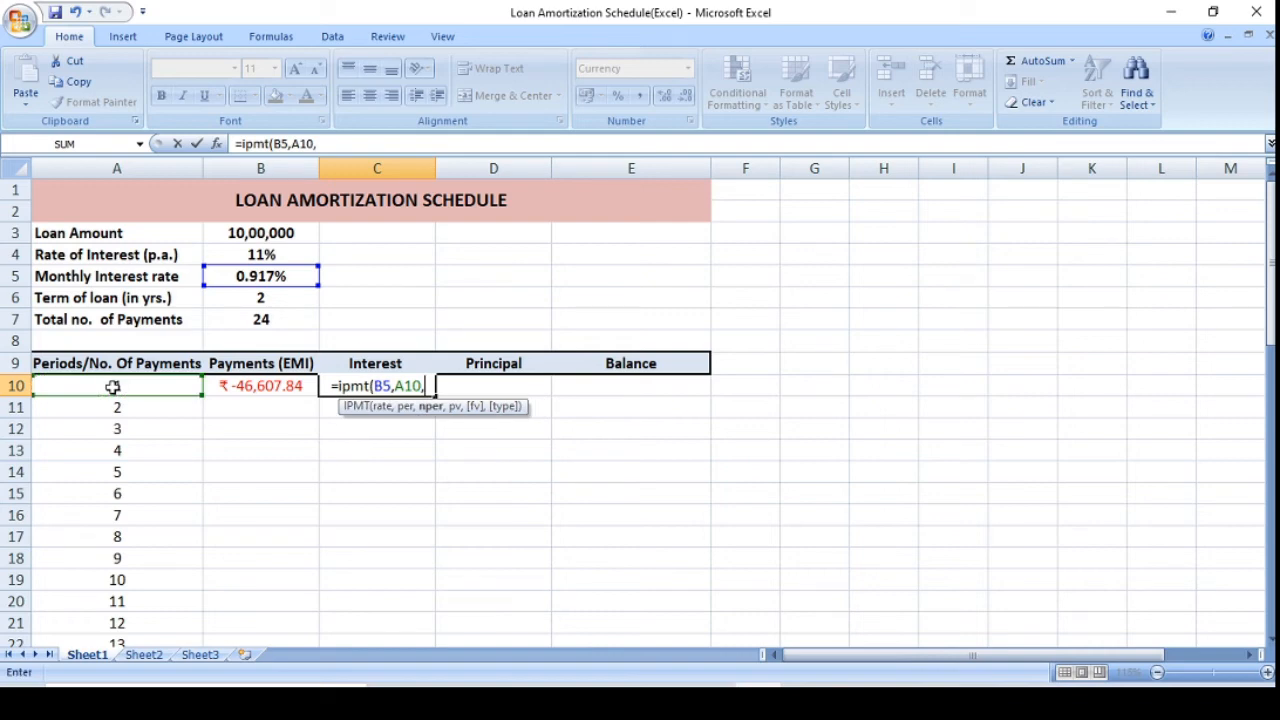
left_click(260, 322)
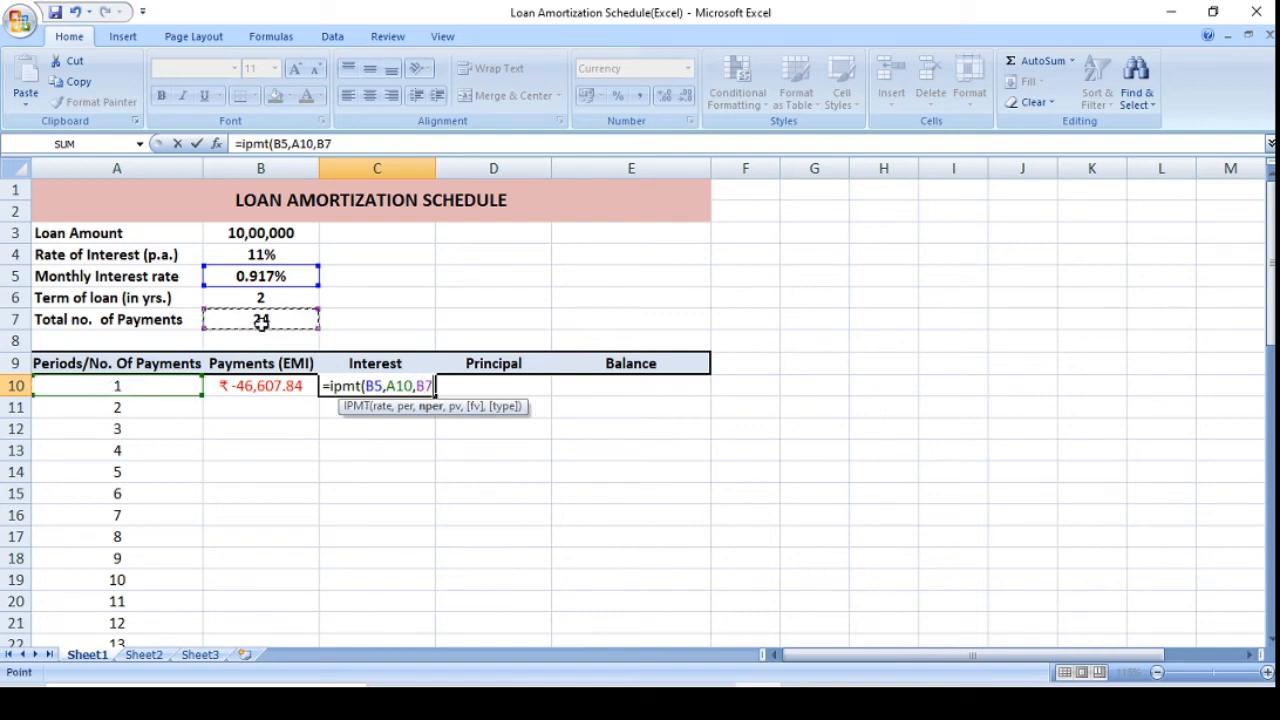
type(",")
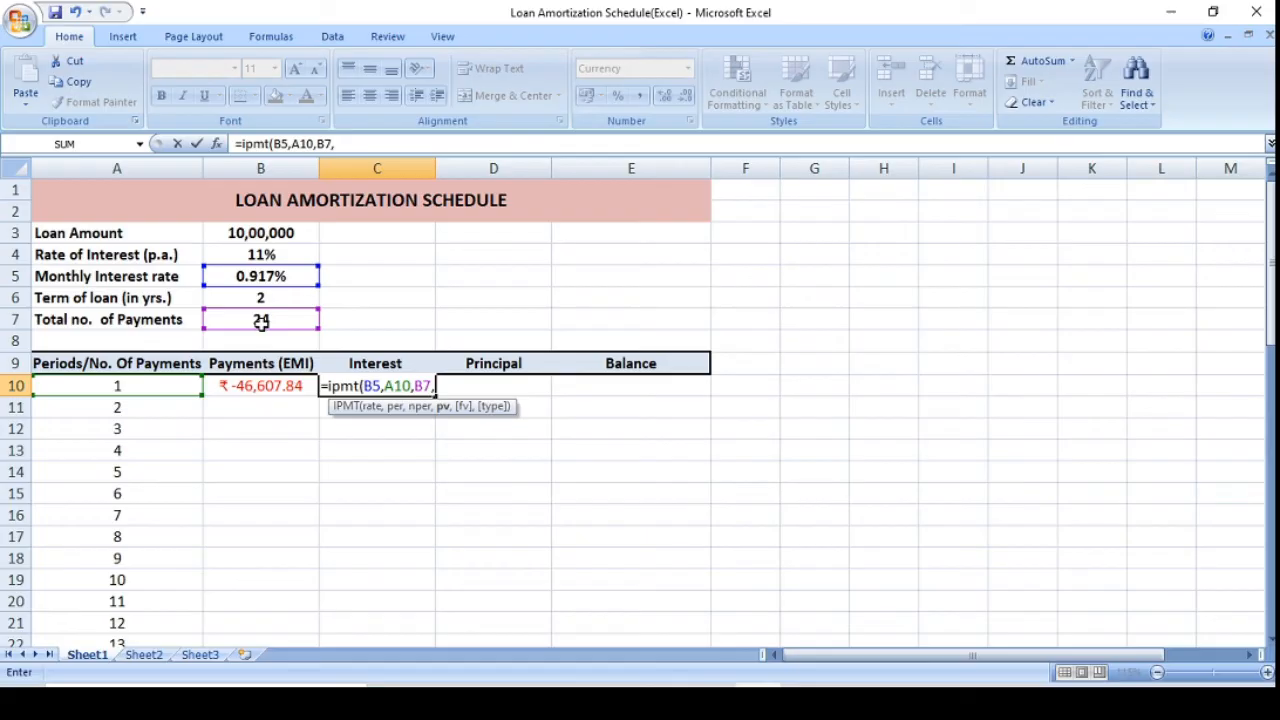
left_click(262, 232)
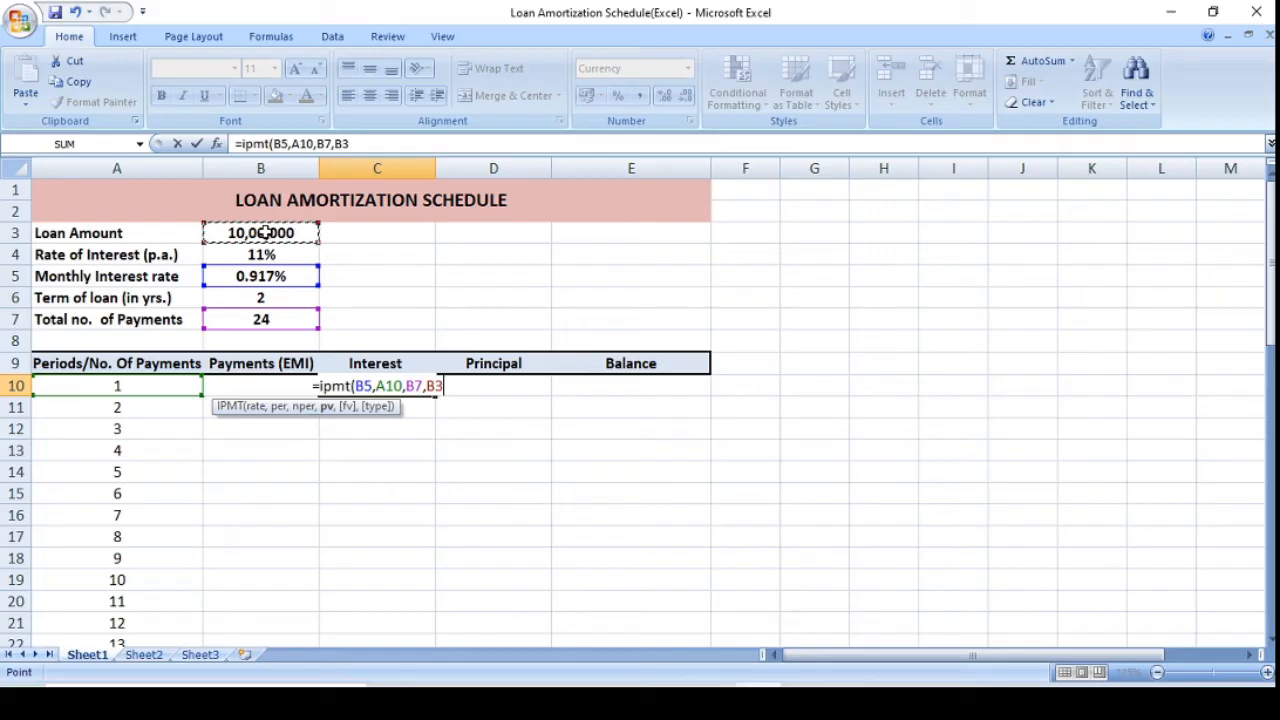
type(",")
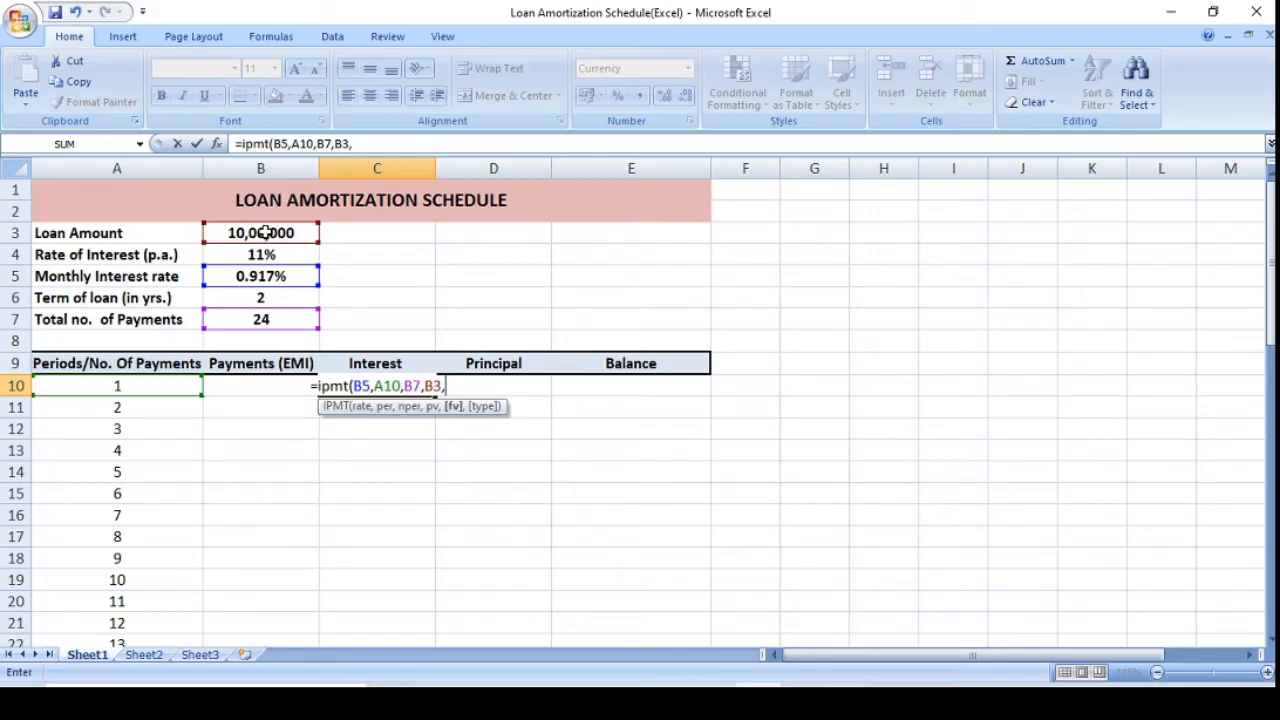
type("0,")
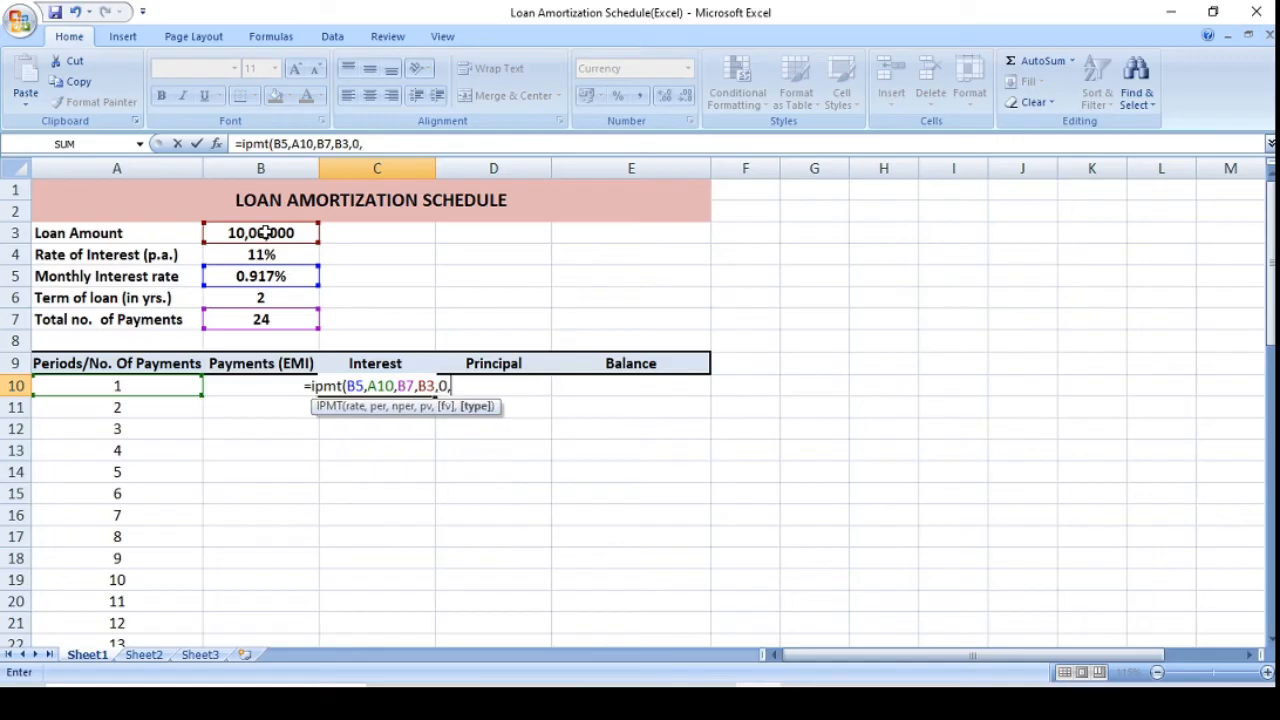
type("0")
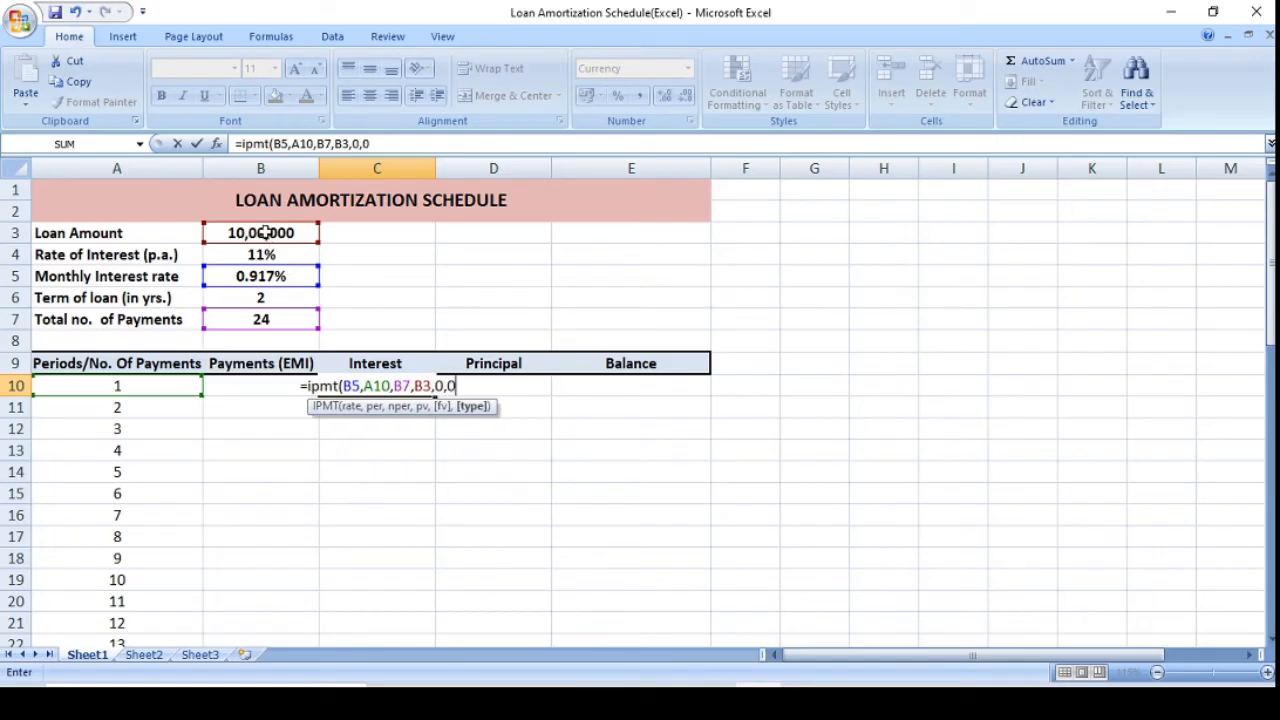
key("BackSpace")
key("BackSpace")
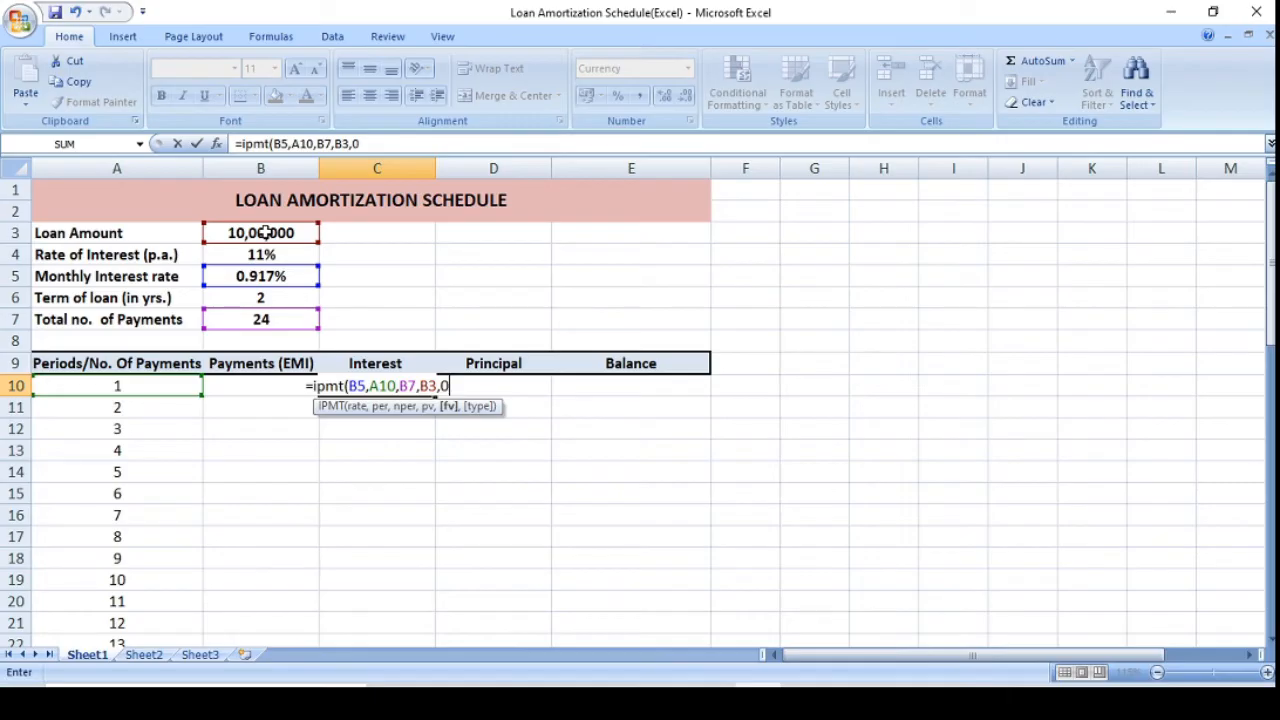
type(")")
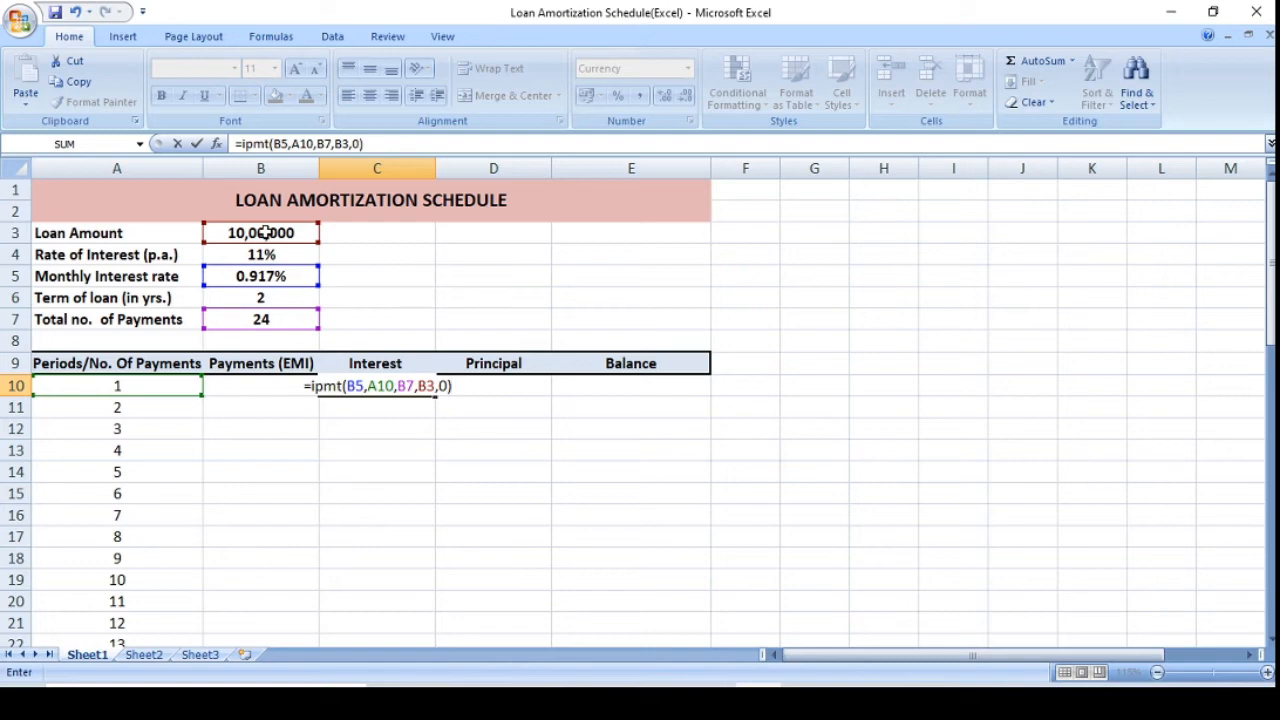
key("Return")
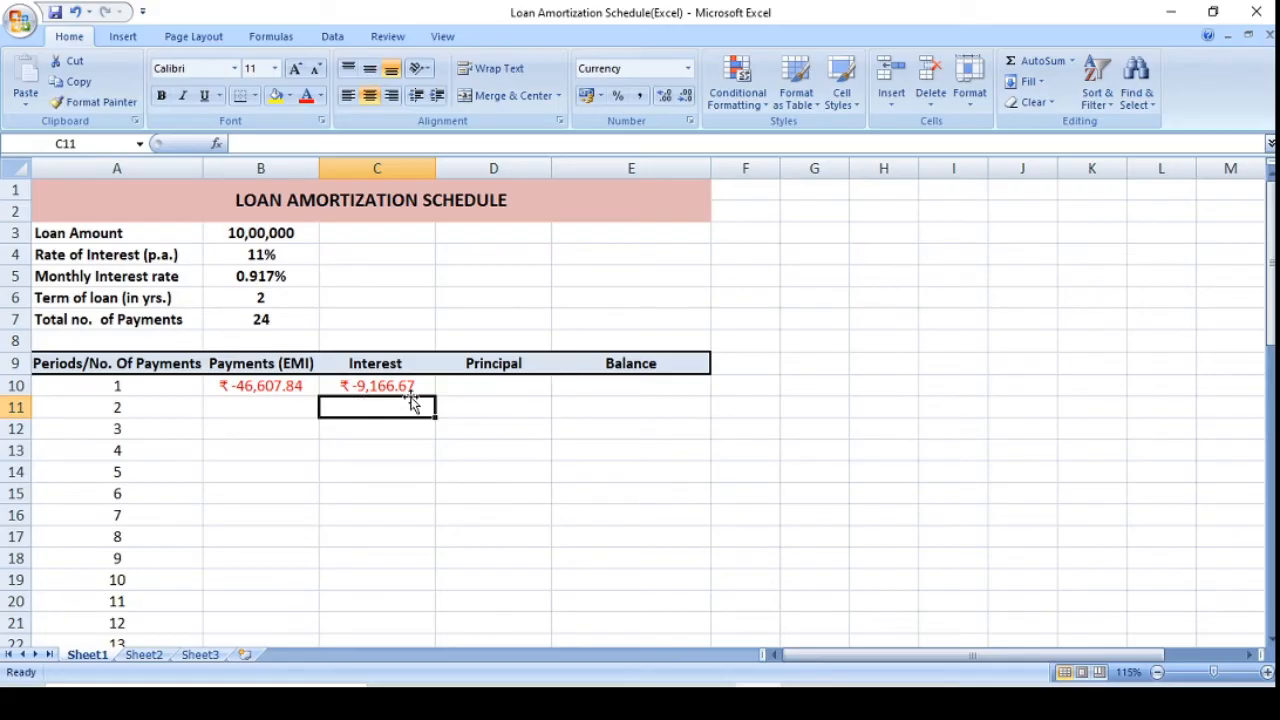
Calculate the first period's principal in D10 with the formula =PPMT(B5,A10,B7,B3,0).
left_click(485, 386)
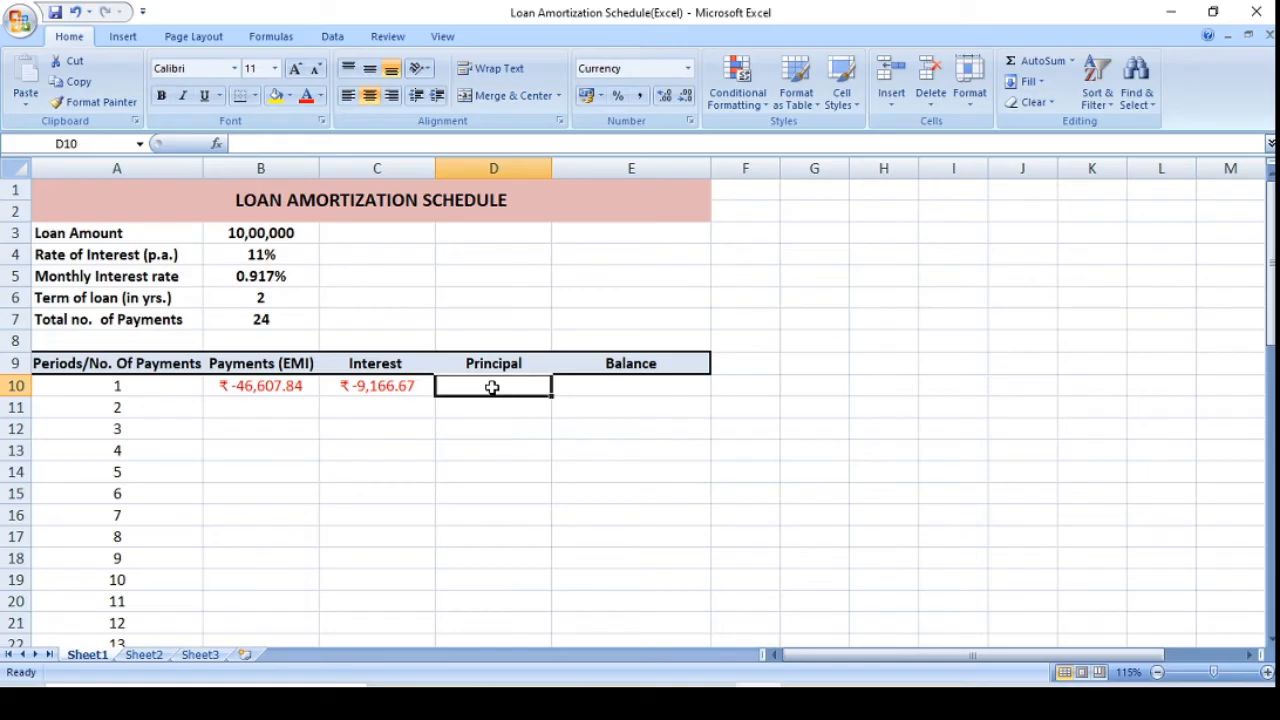
type("=")
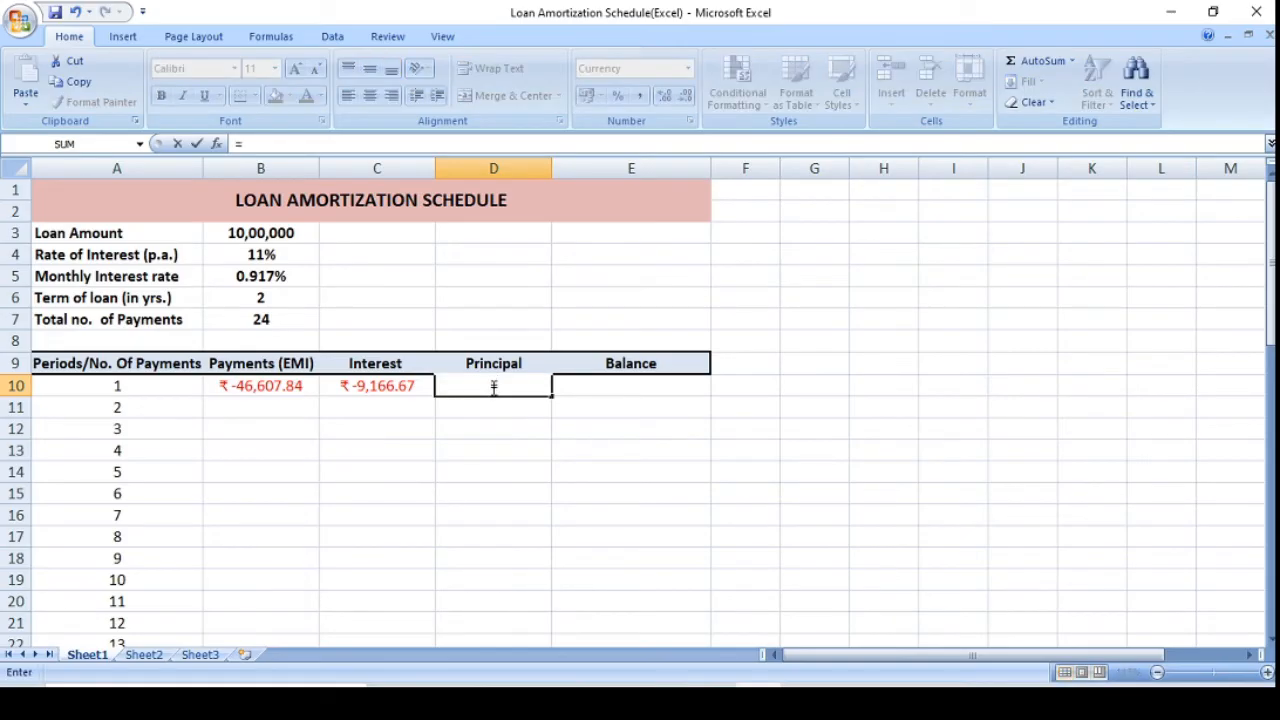
type("pp")
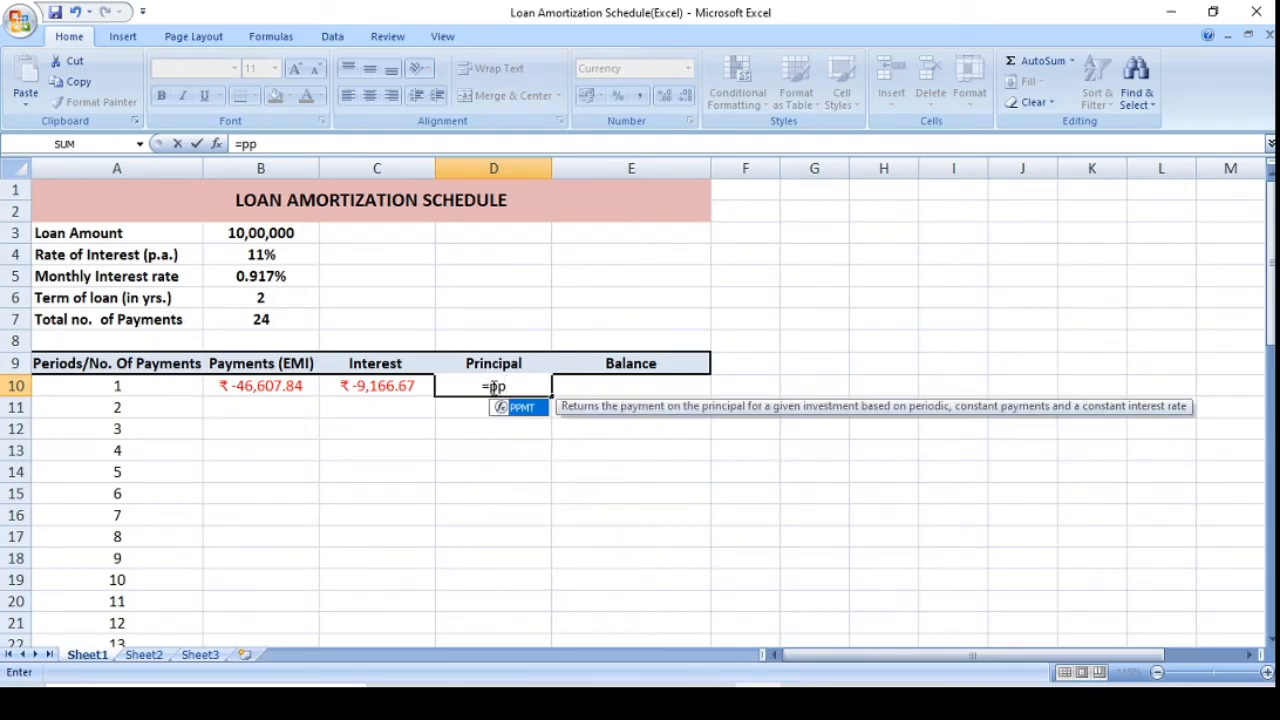
type("mt(")
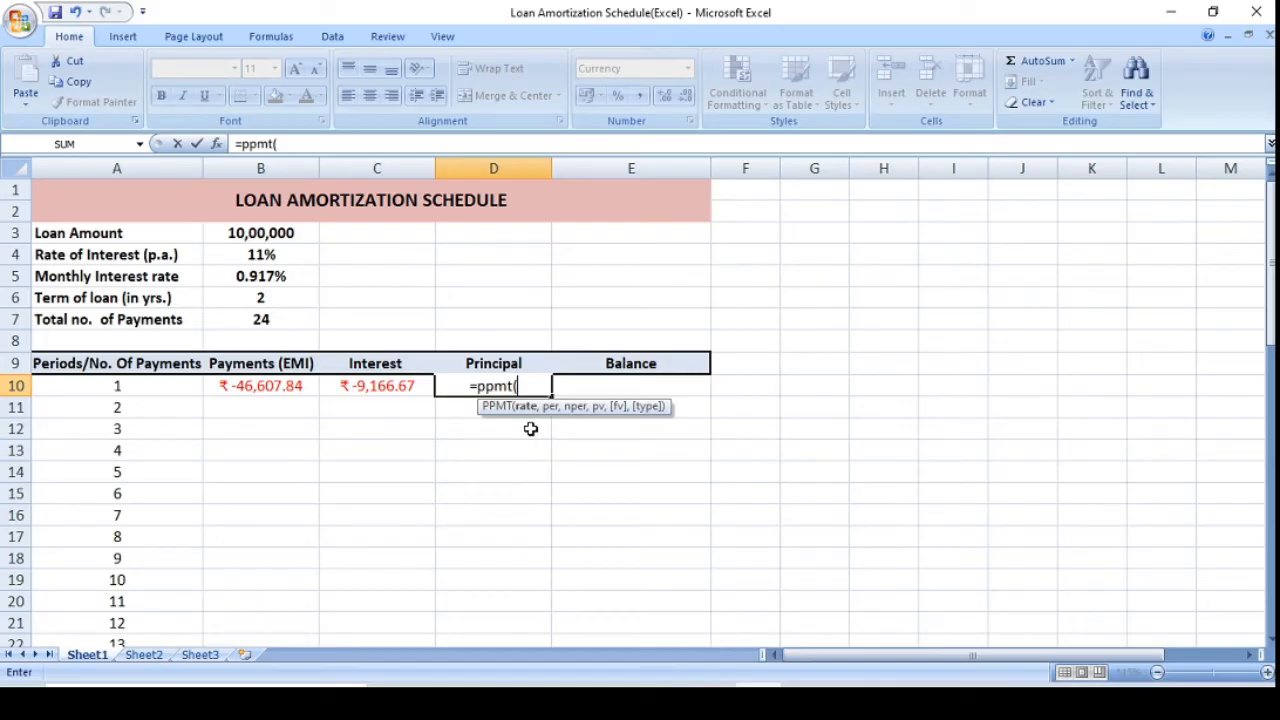
left_click(285, 276)
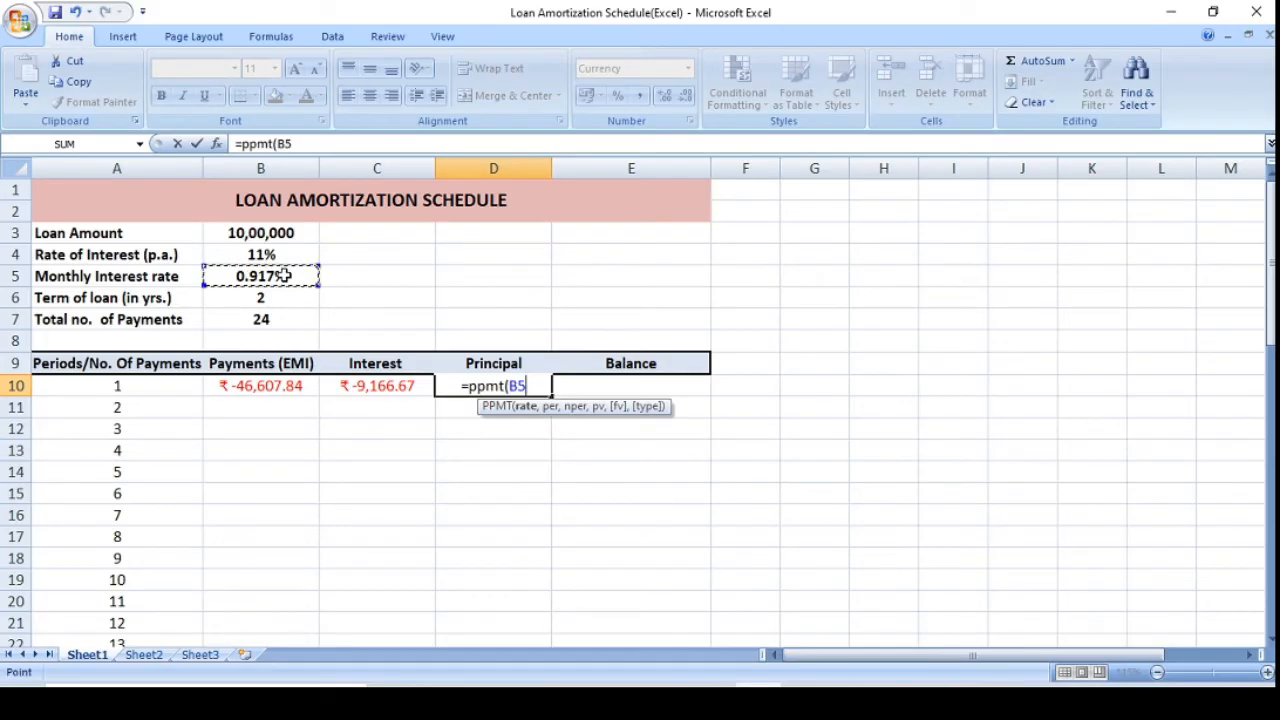
type(",")
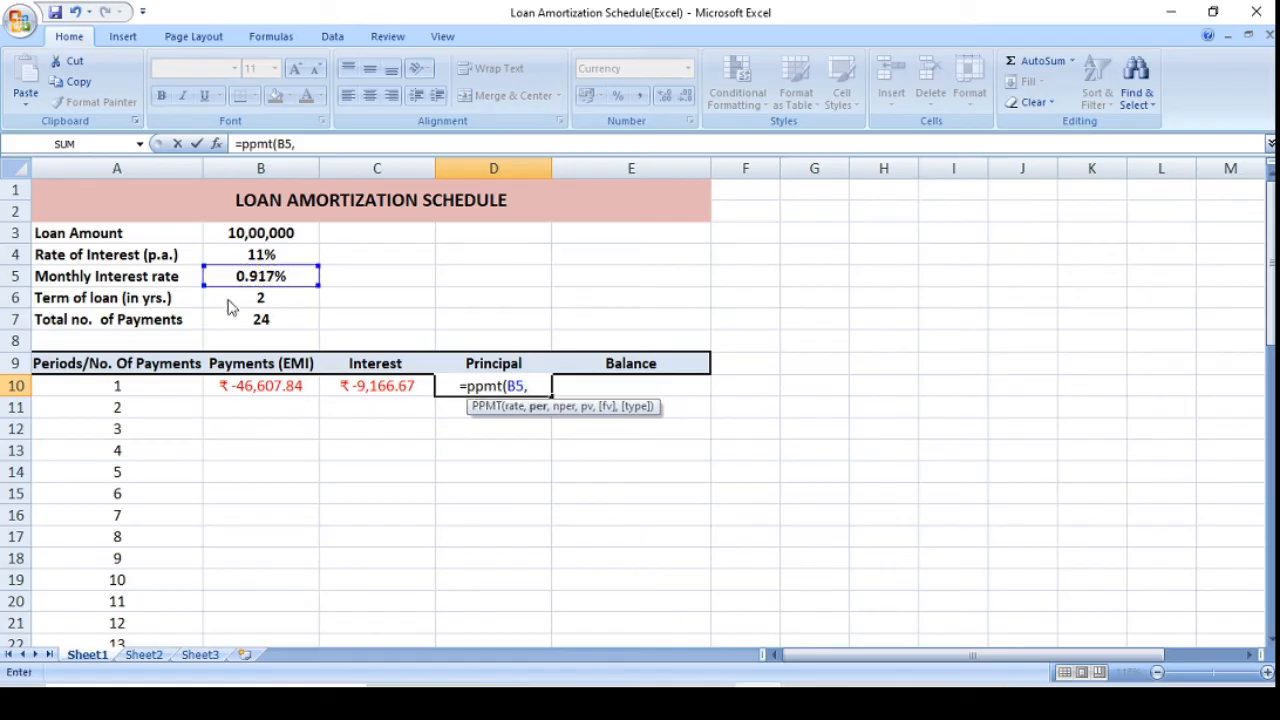
left_click(114, 387)
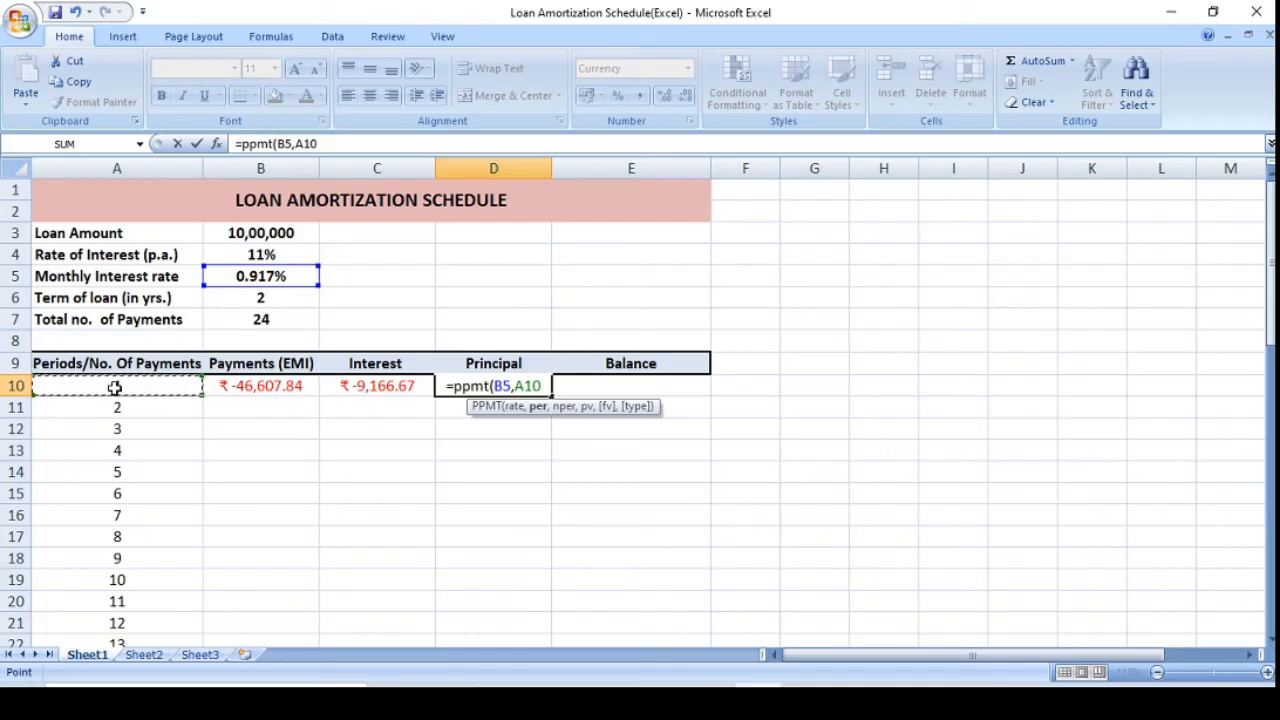
type(",")
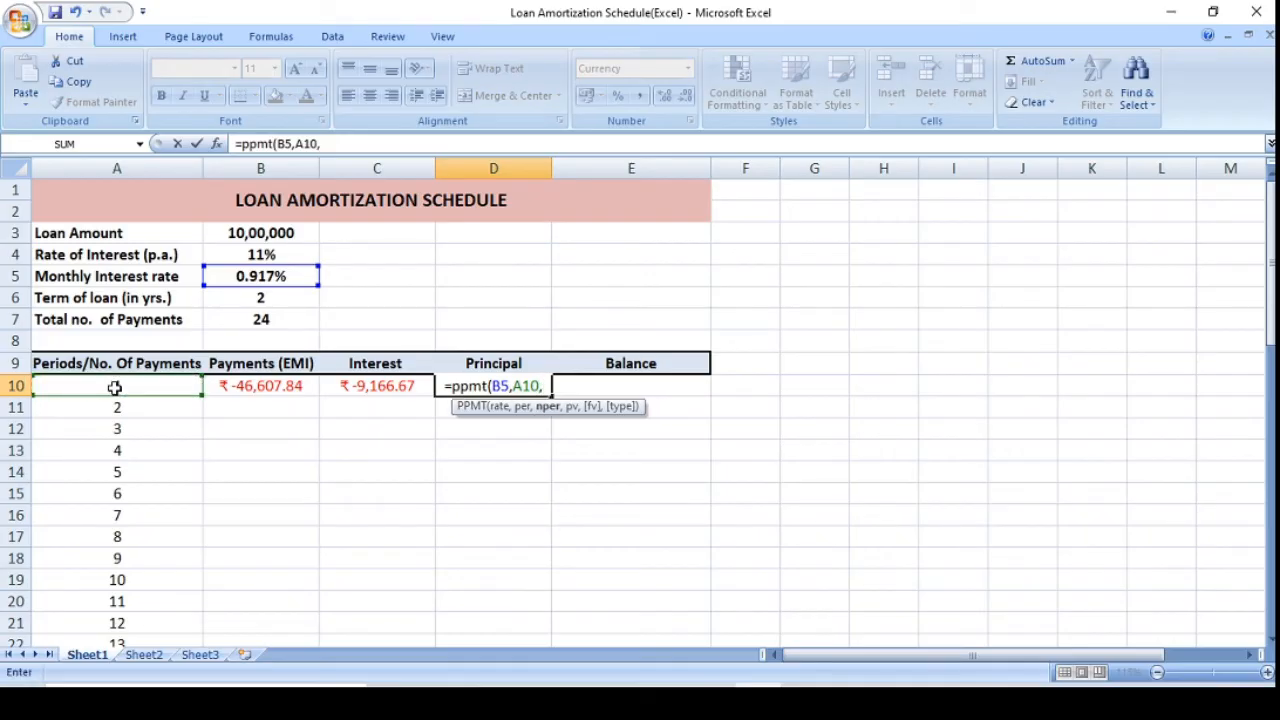
left_click(259, 322)
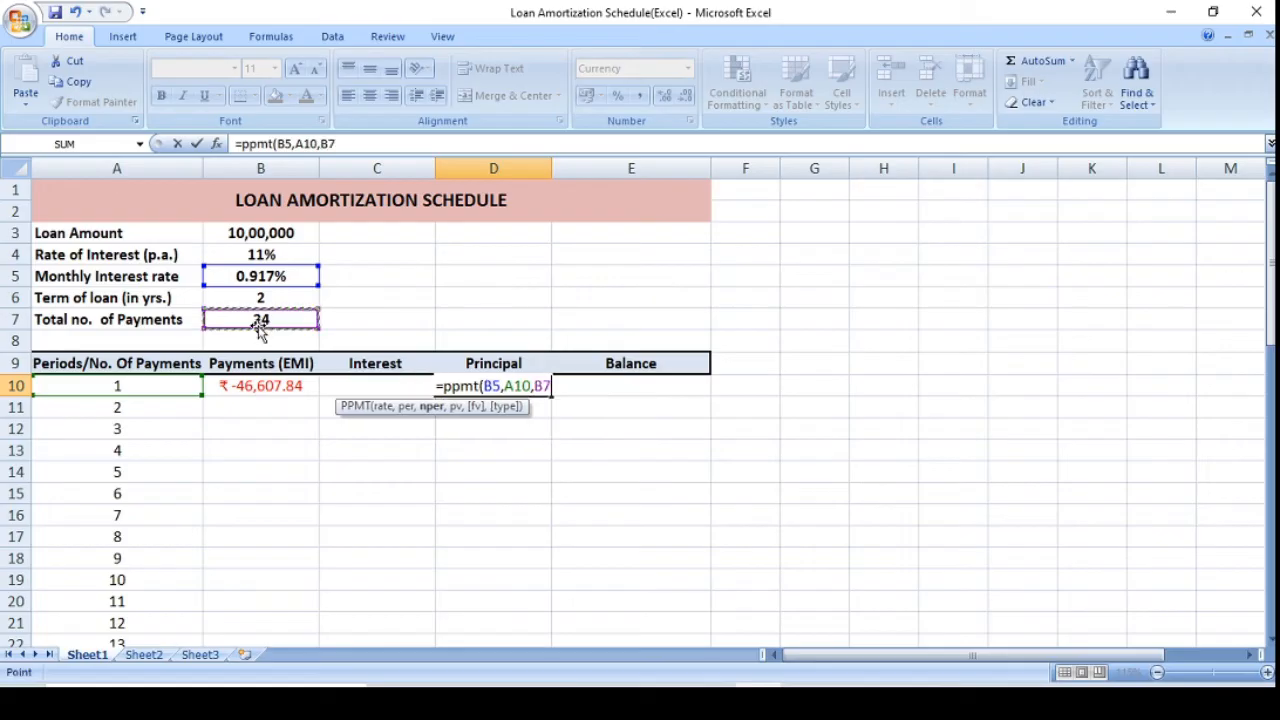
type(",")
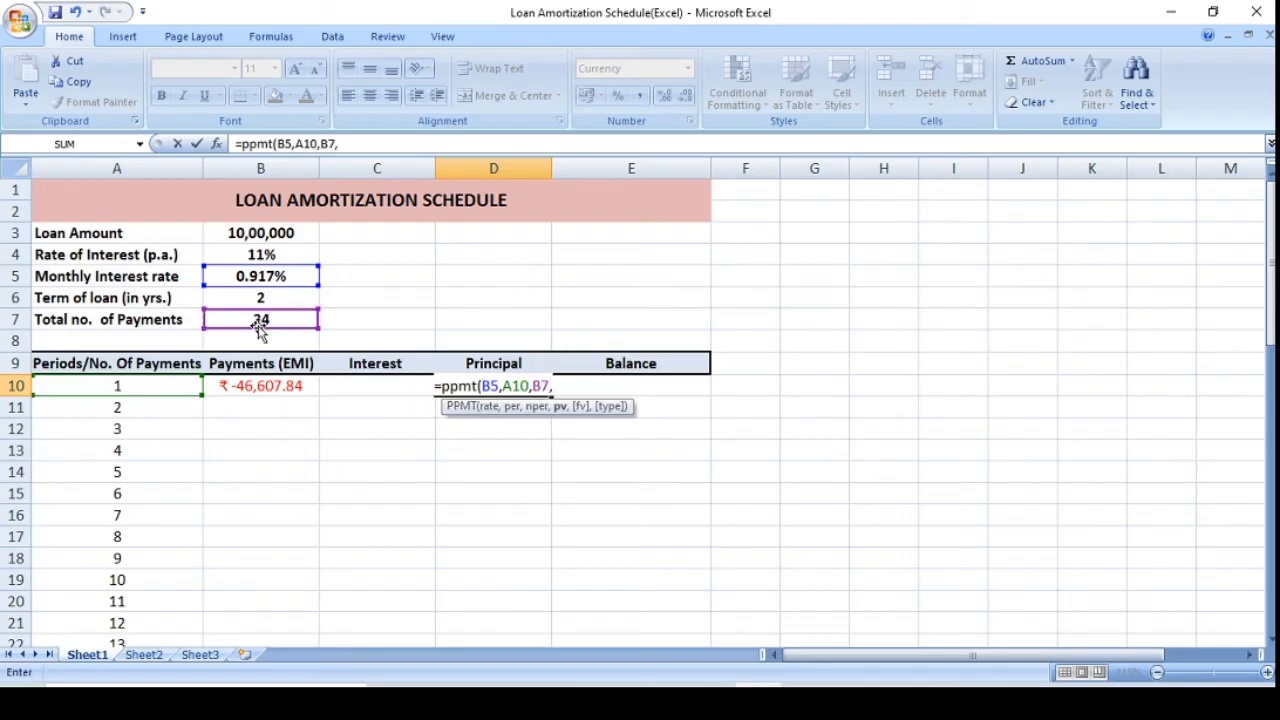
left_click(259, 234)
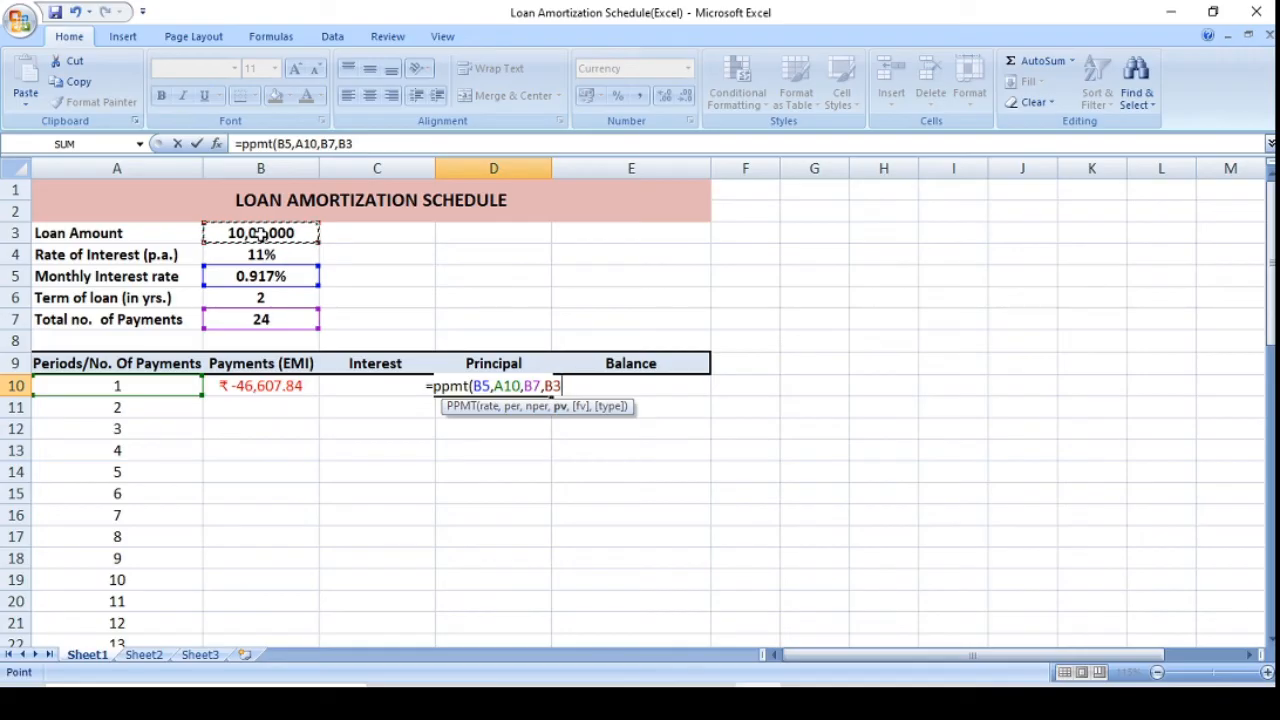
type(",")
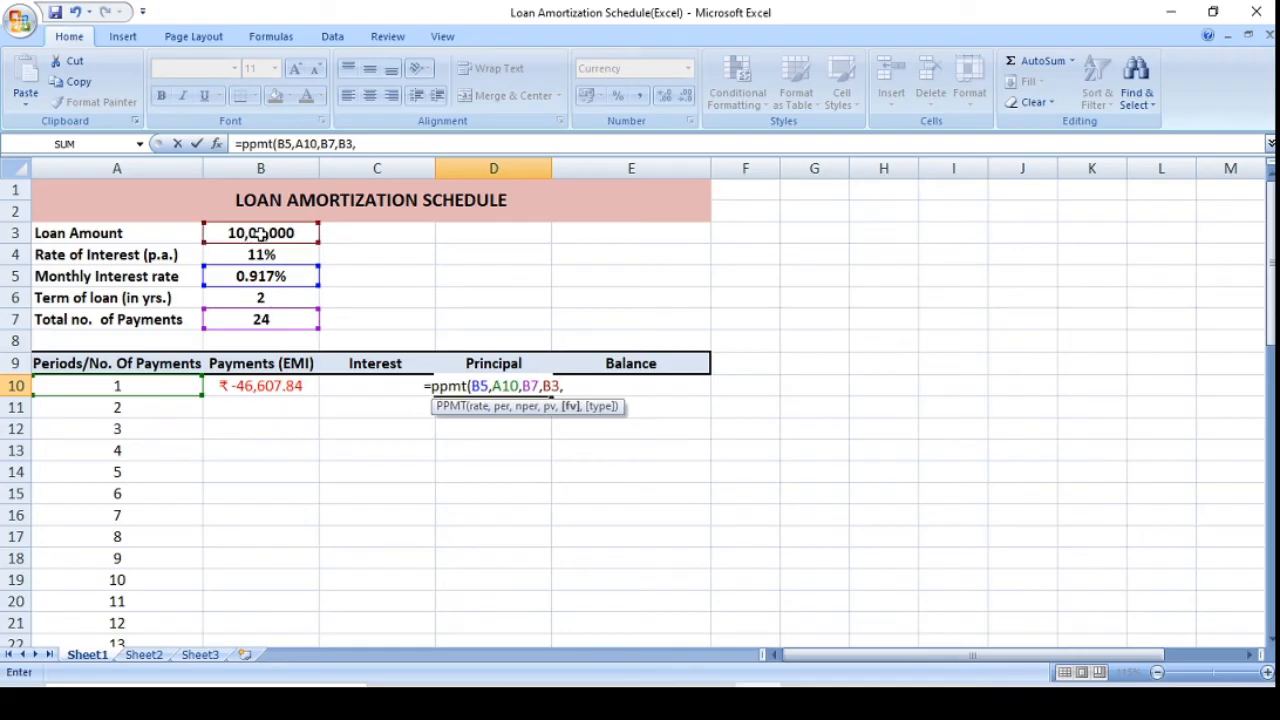
type("0")
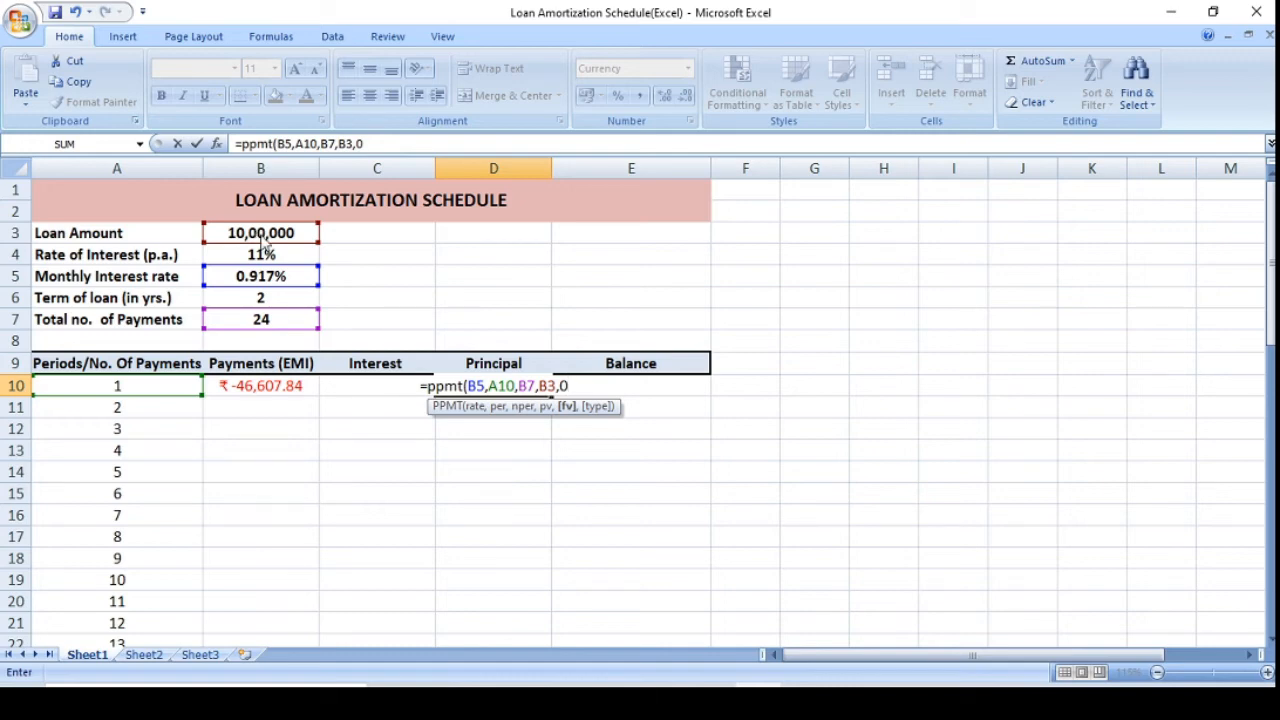
type(")")
key("Return")
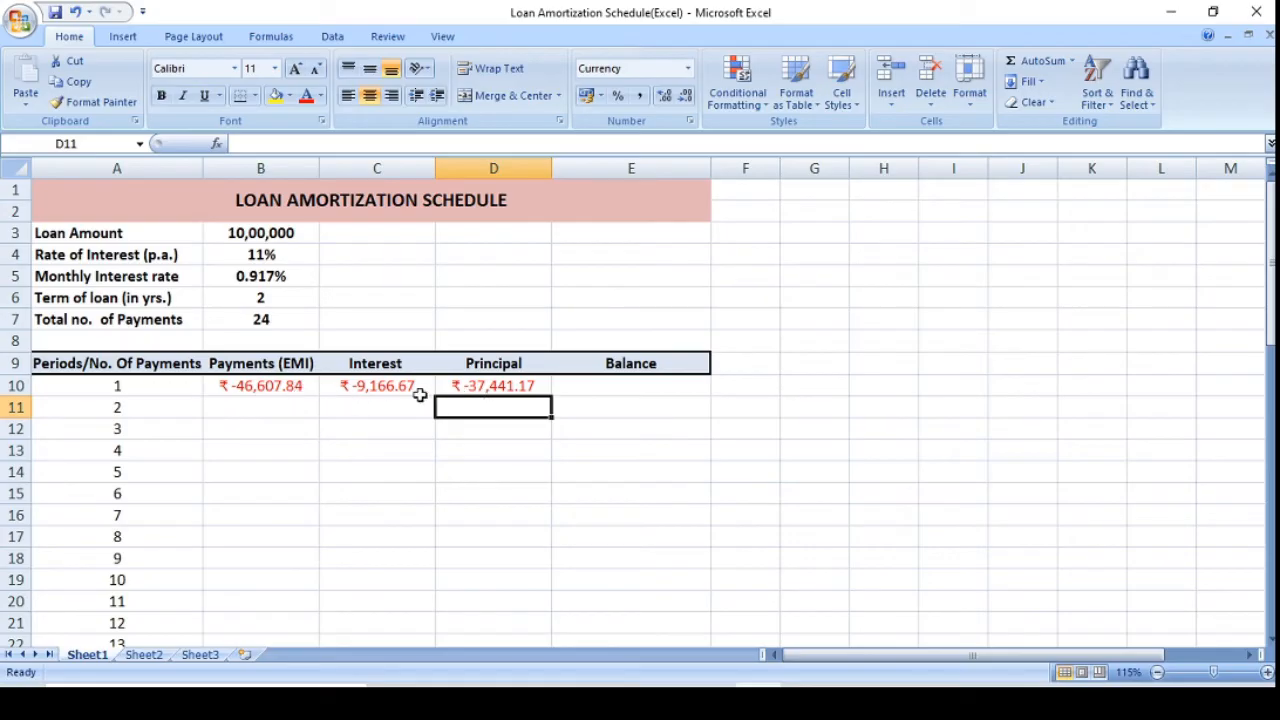
Make the rate, number of payments and loan amount references absolute in B10, giving =PMT($B$5,$B$7,$B$3,0,0).
left_click(262, 388)
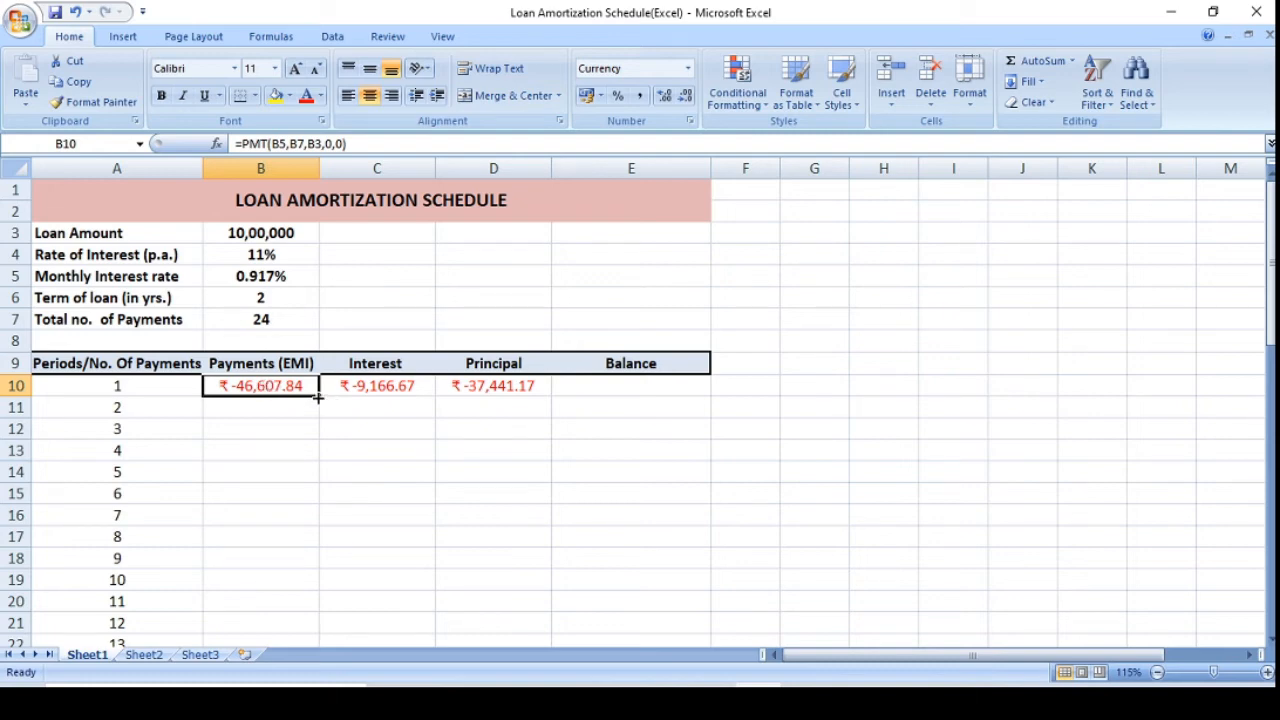
mouse_move(318, 399)
left_mouse_down()
mouse_move(318, 462)
mouse_move(313, 402)
left_mouse_up()
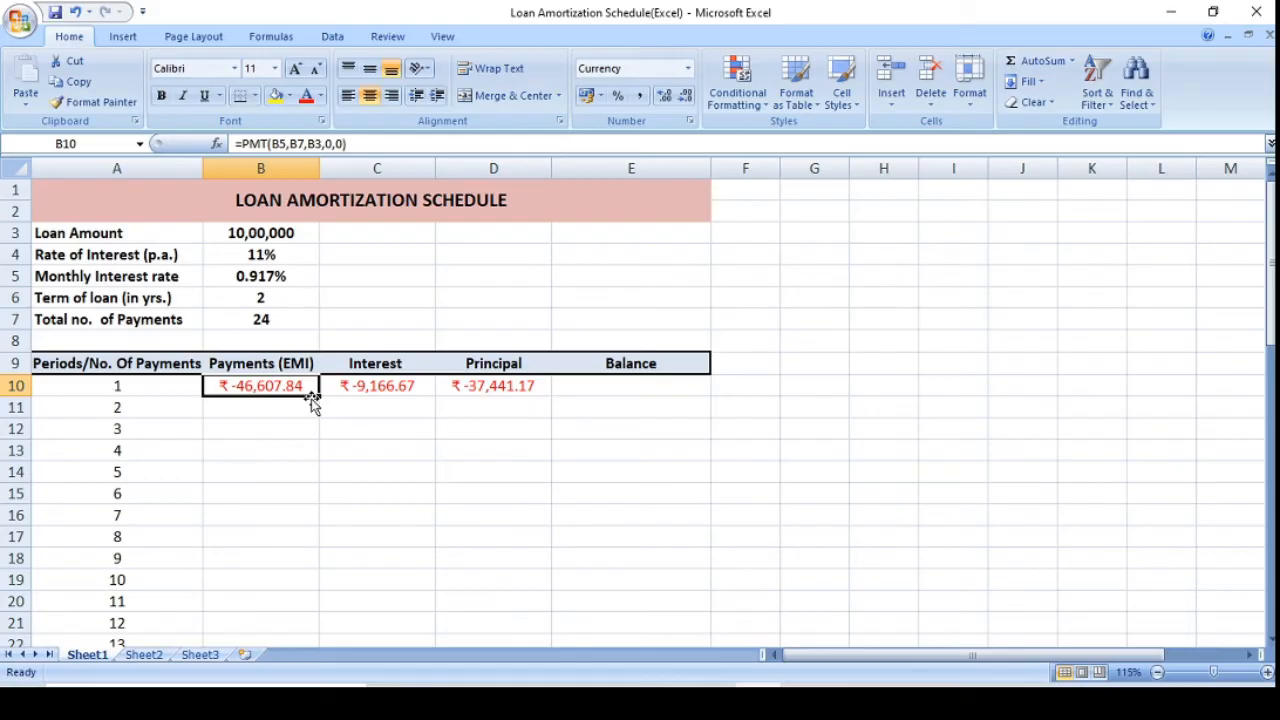
left_click(275, 145)
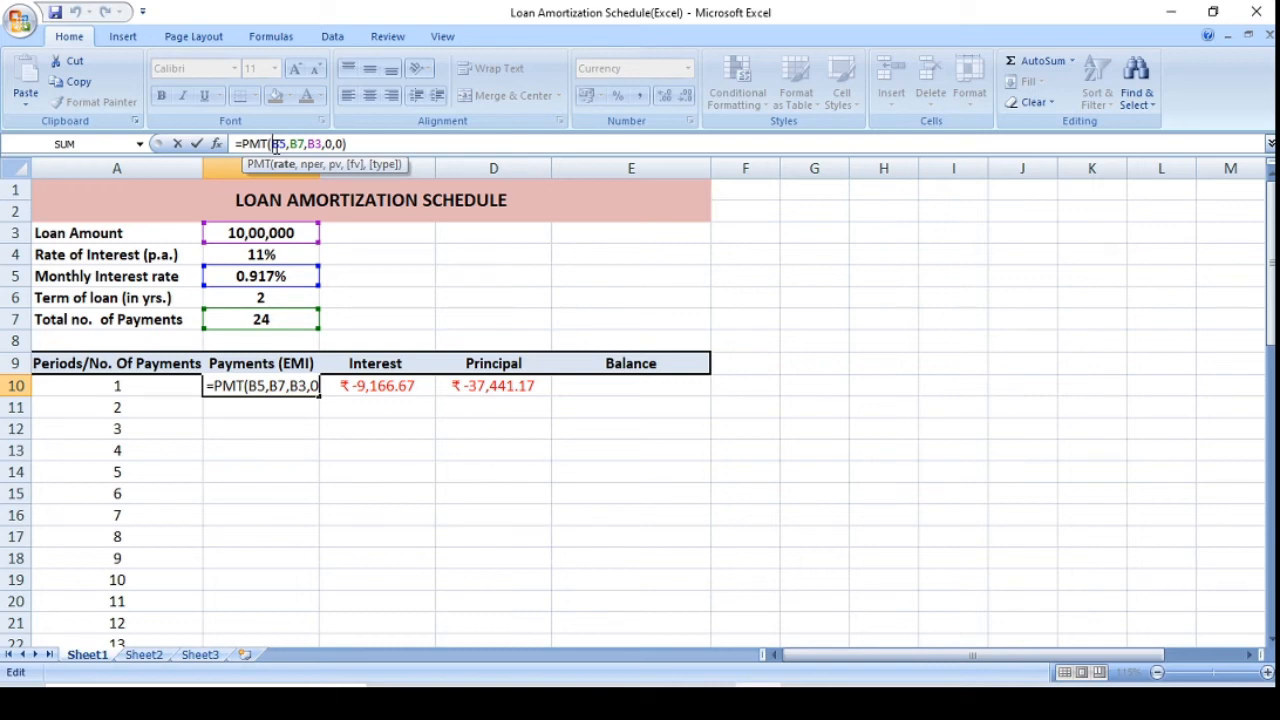
type("$")
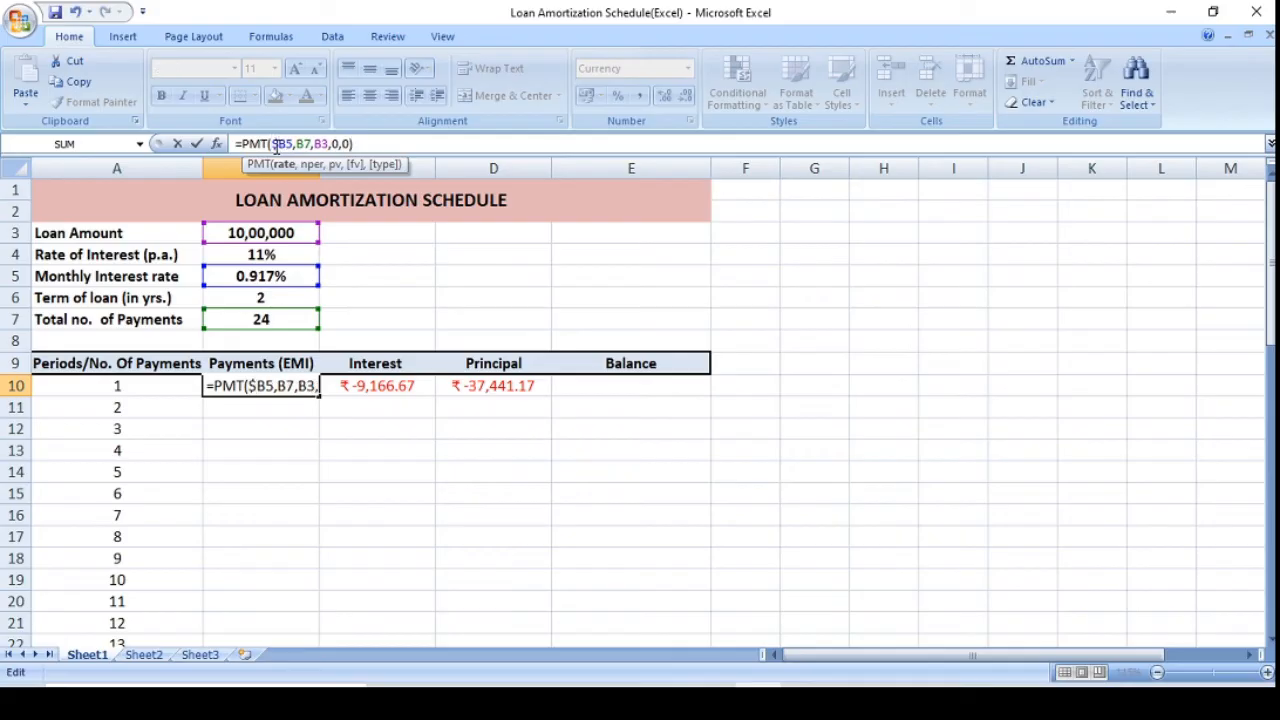
key("Right")
type("$")
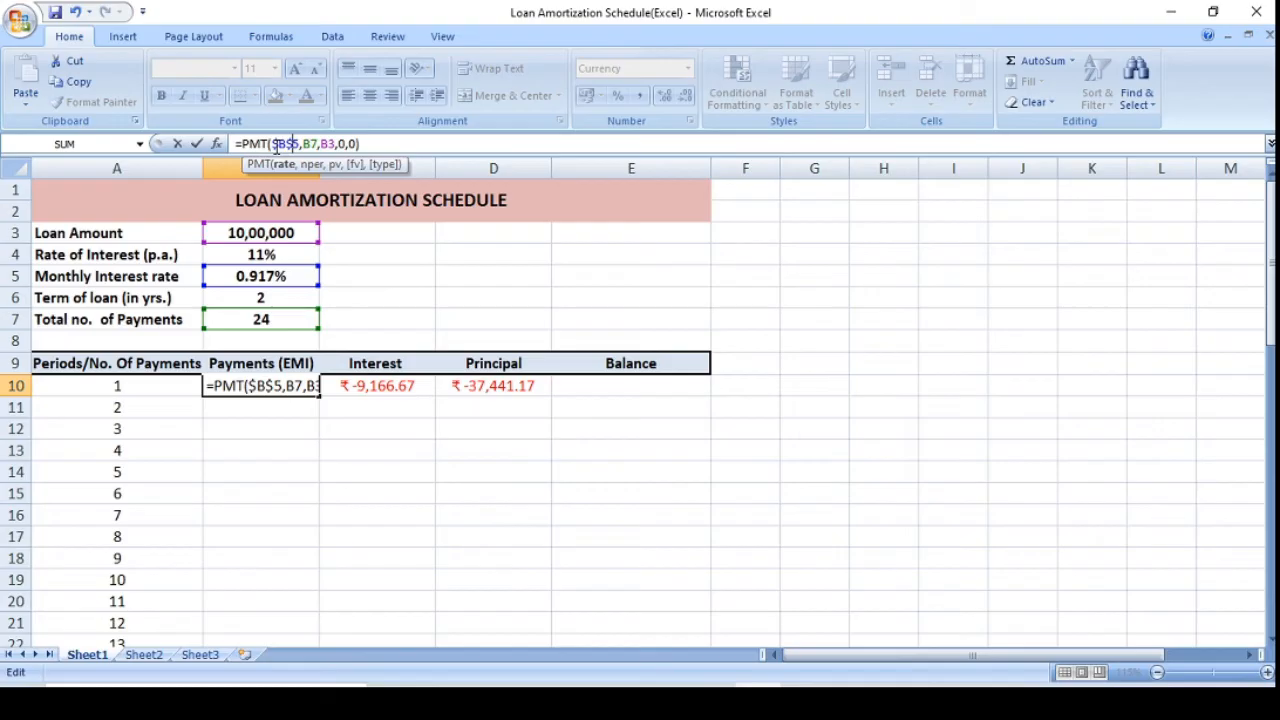
key("Right")
key("Right")
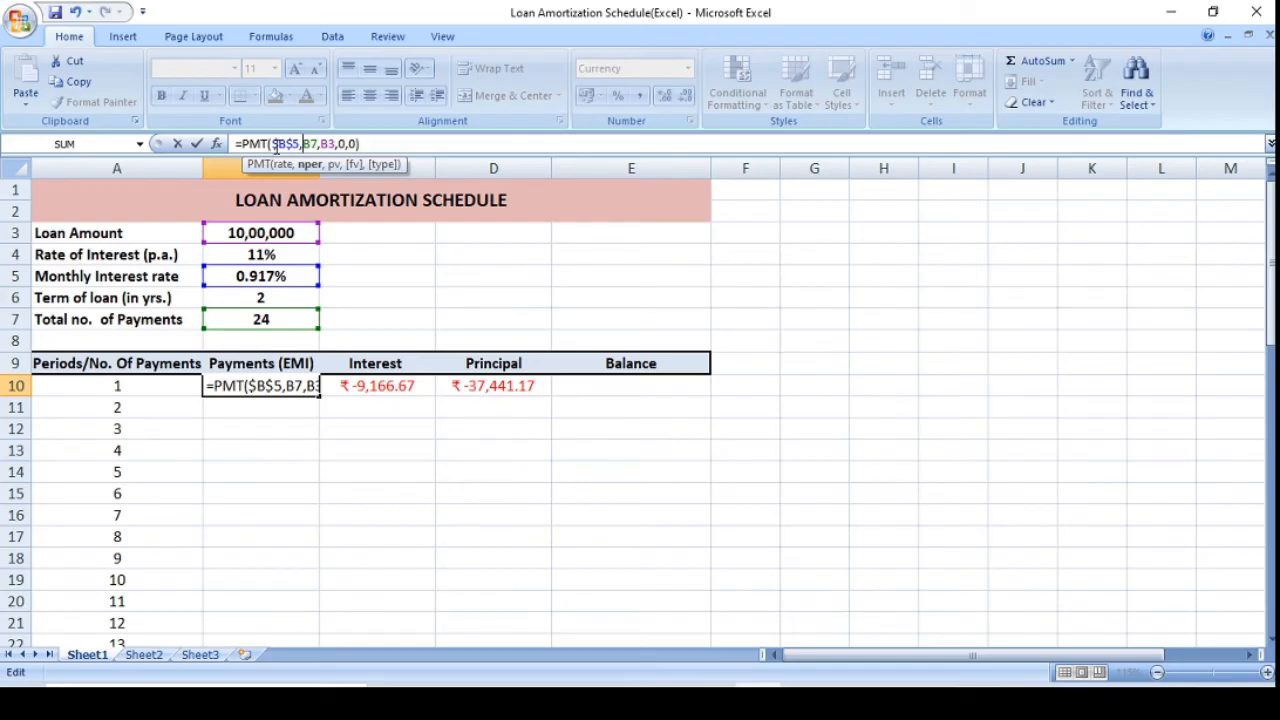
type("$")
key("Right")
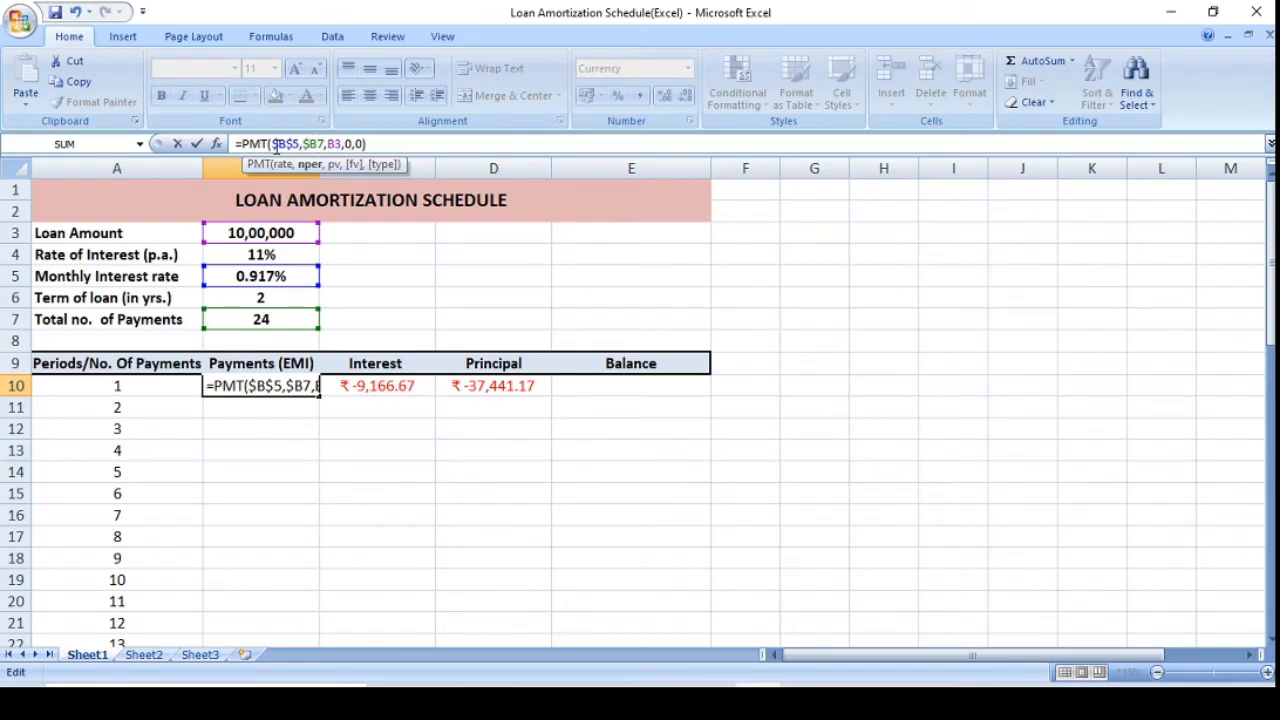
type("$")
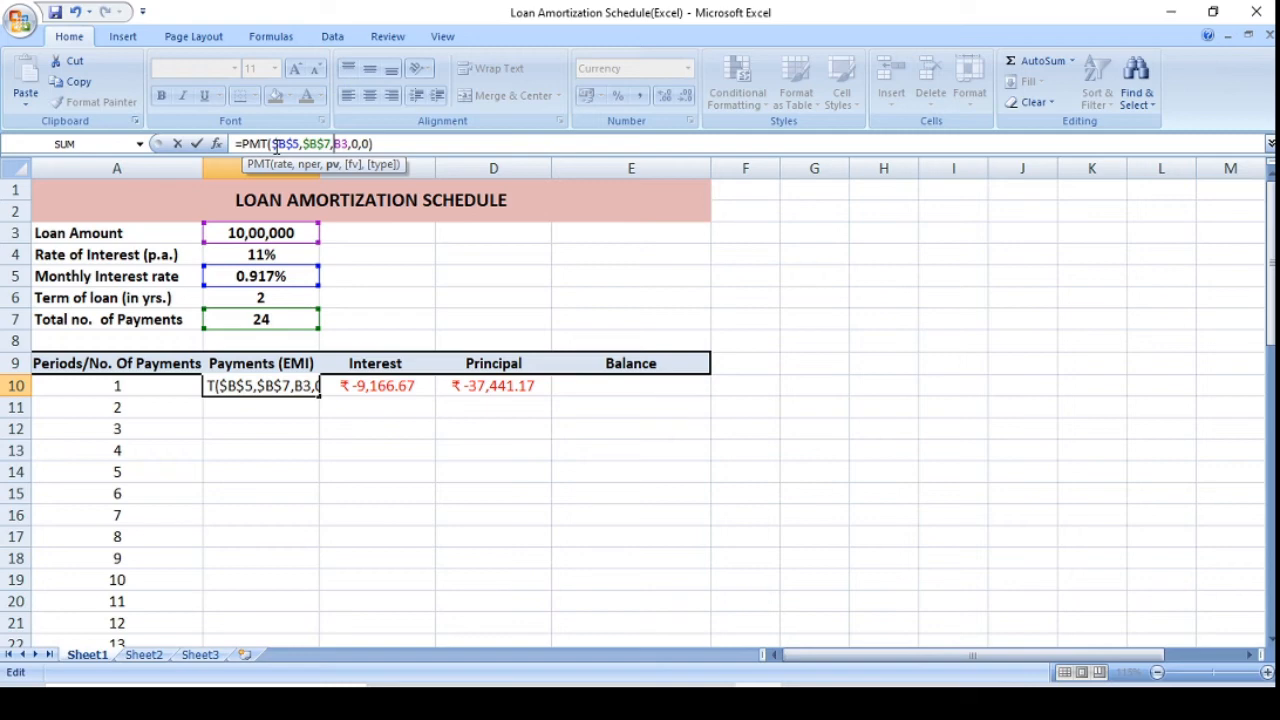
key("Right")
key("Right")
type("$B$")
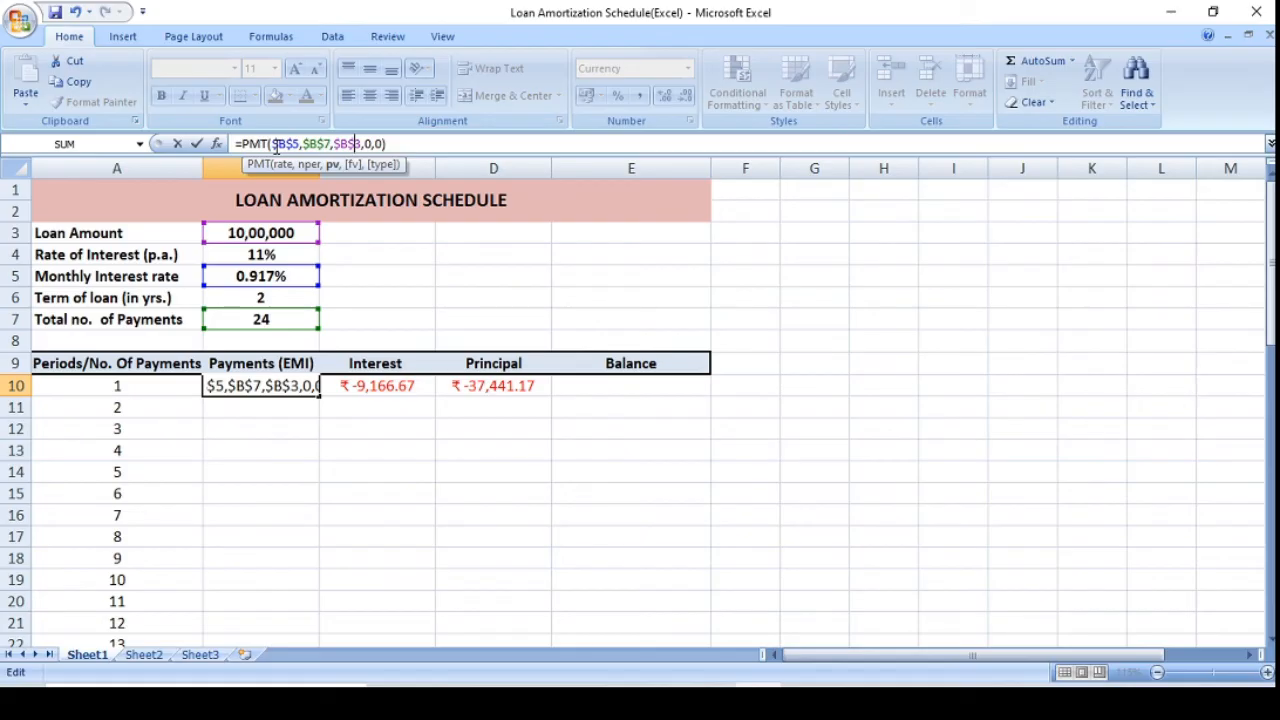
key("Return")
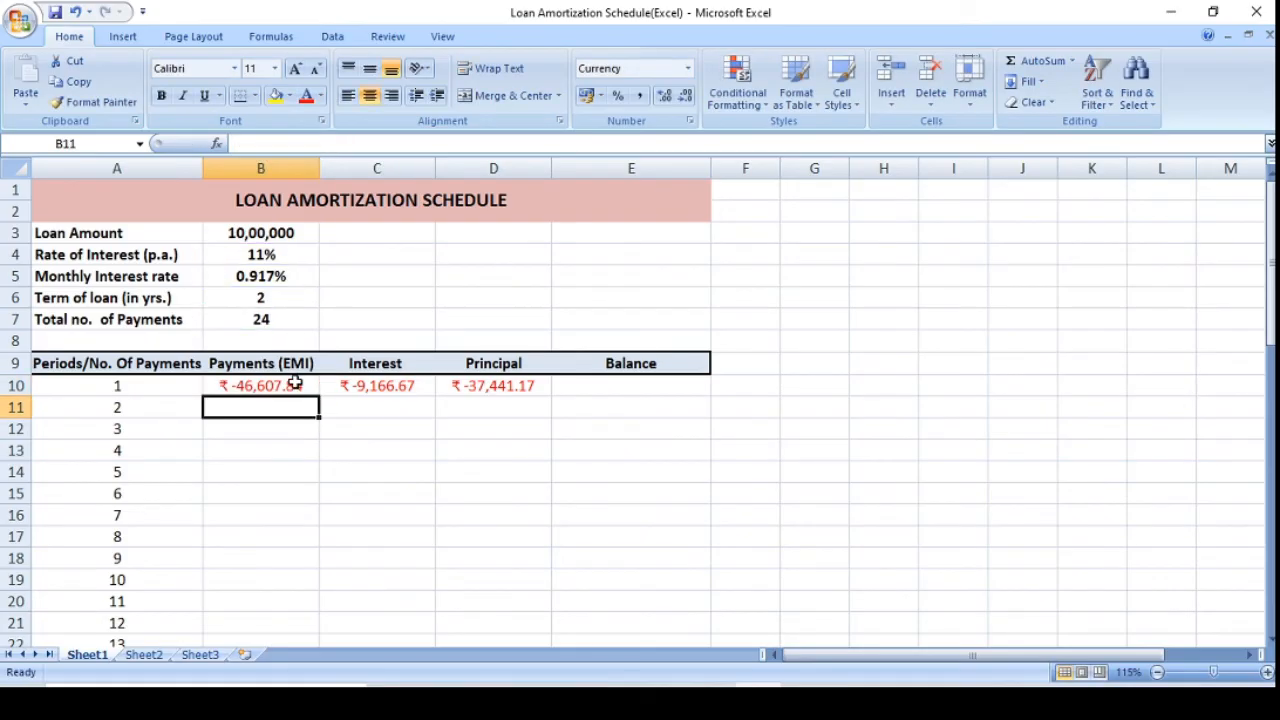
Fill the EMI formula from B10 down through period 24 in B33.
left_click(295, 383)
left_click_drag(318, 398, 273, 630)
left_click_drag(272, 609, 271, 612)
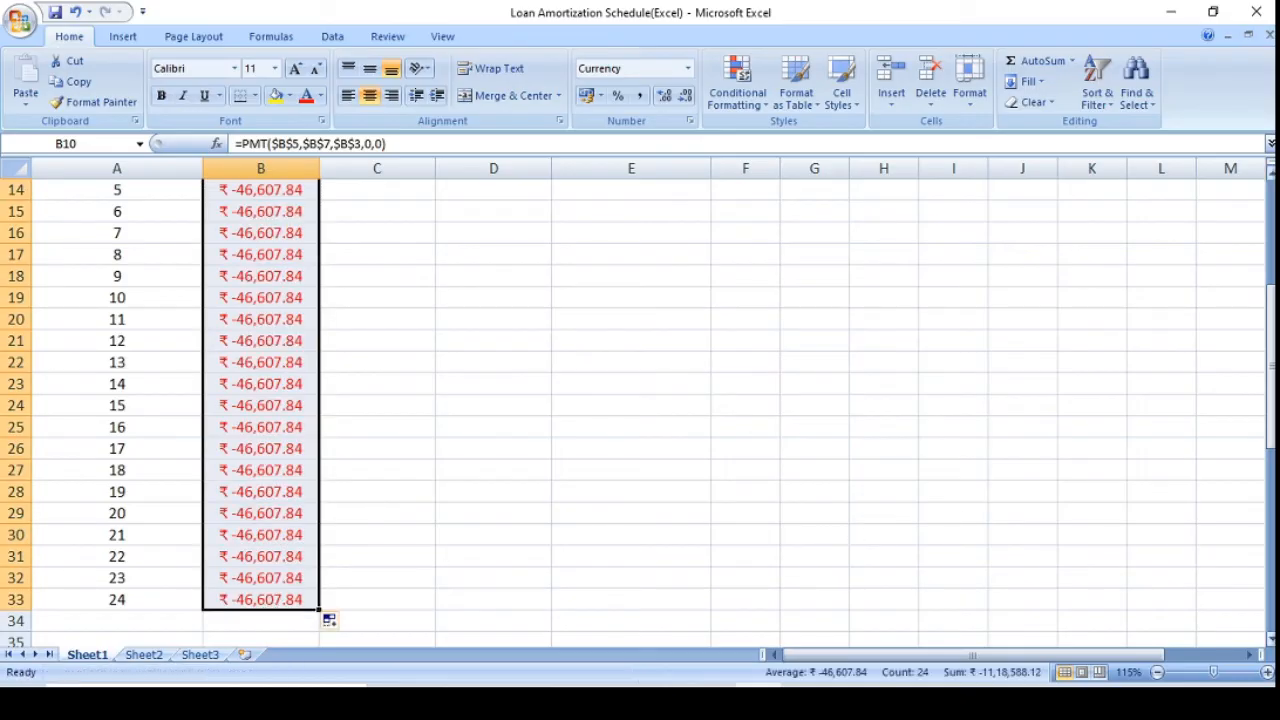
Make all references except period A10 absolute in the C10 interest formula, giving =IPMT($B$5,A10,$B$7,$B$3,0).
left_click_drag(1272, 420, 1273, 300)
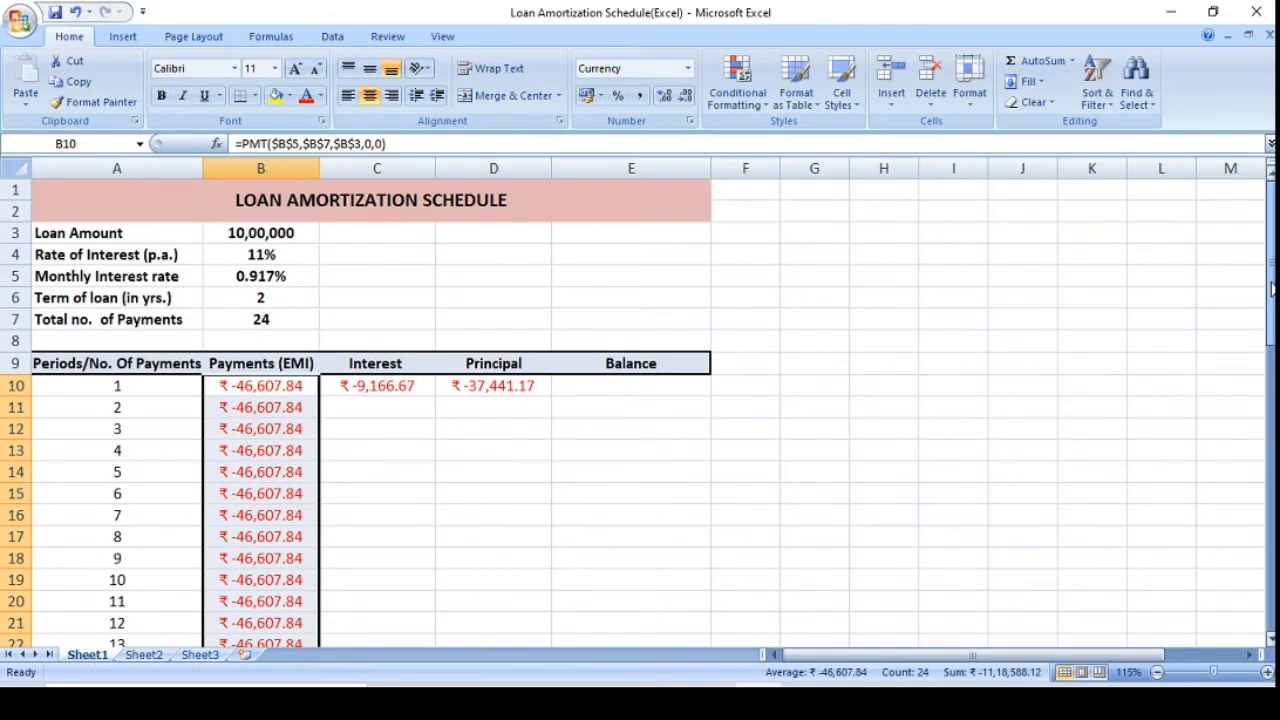
left_click(362, 387)
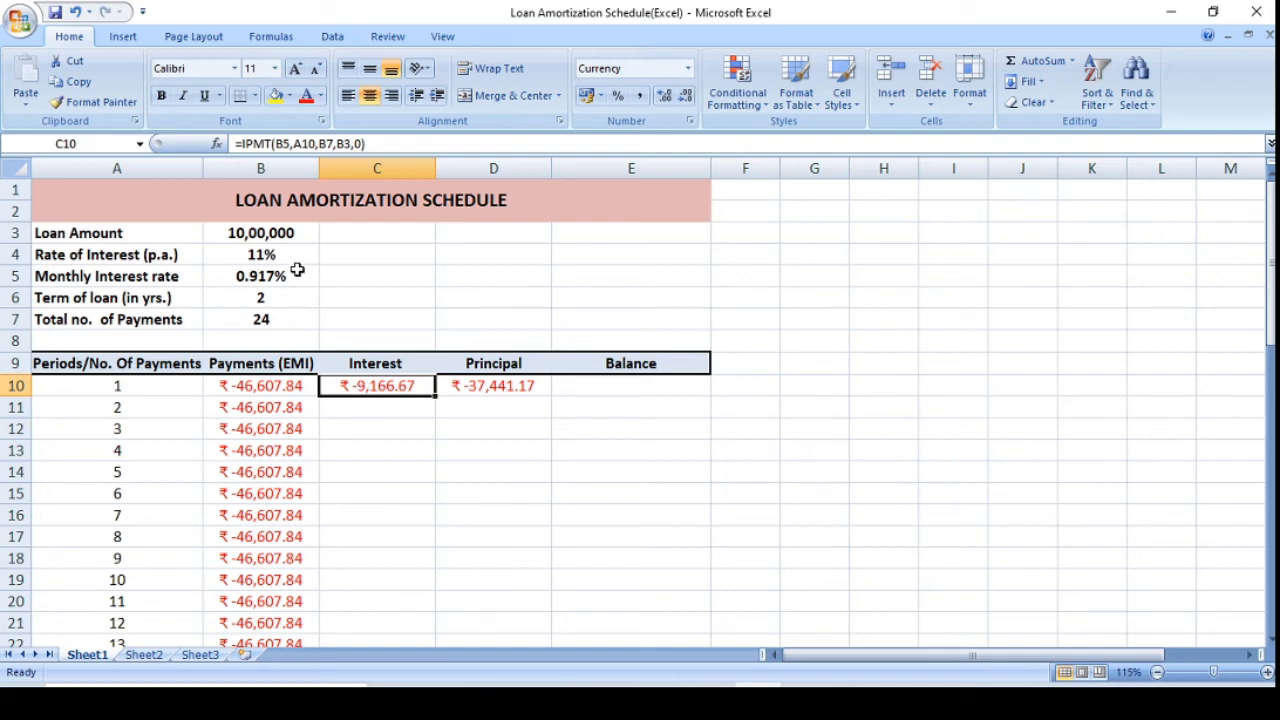
left_click(276, 144)
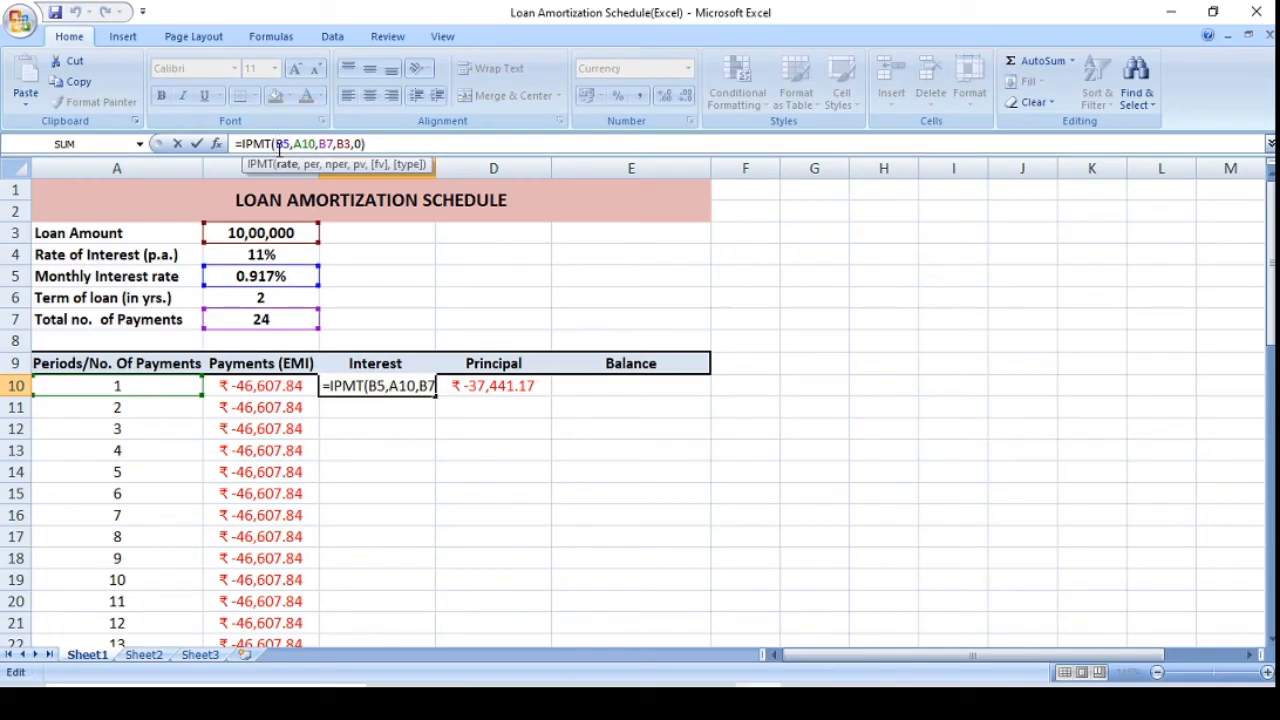
type("$")
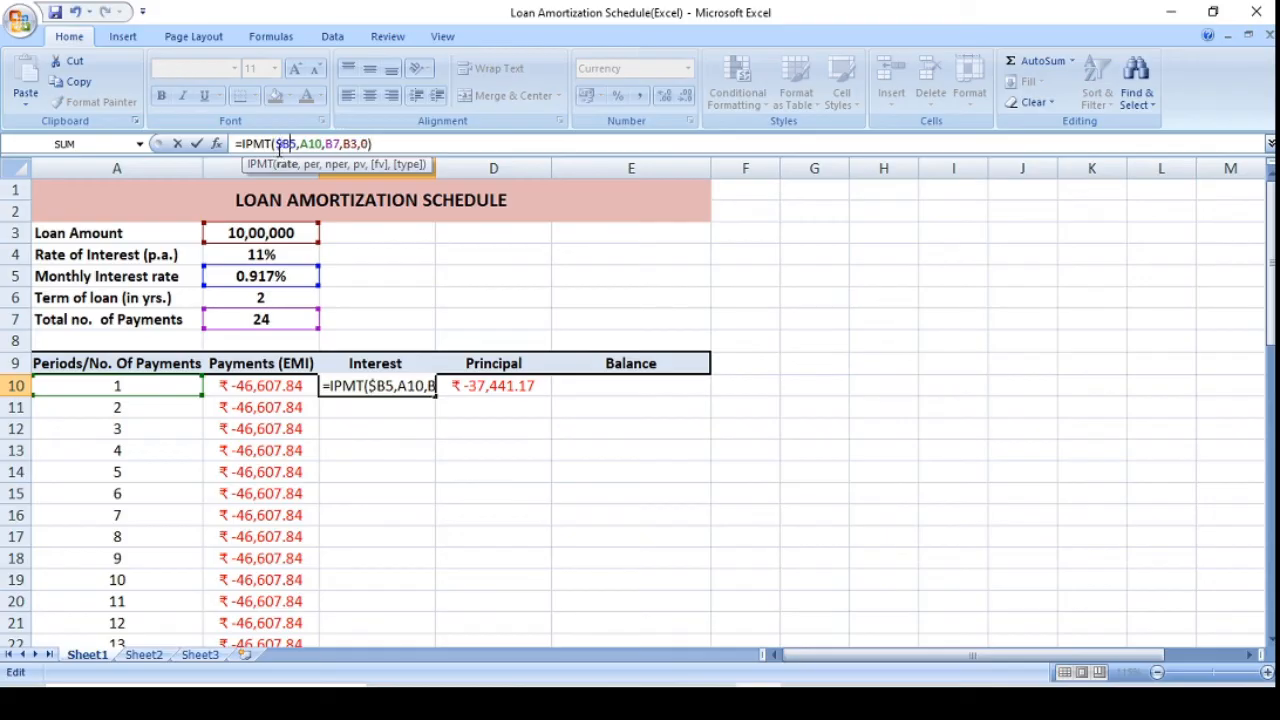
key("Right")
type("$")
key("Right")
key("Right")
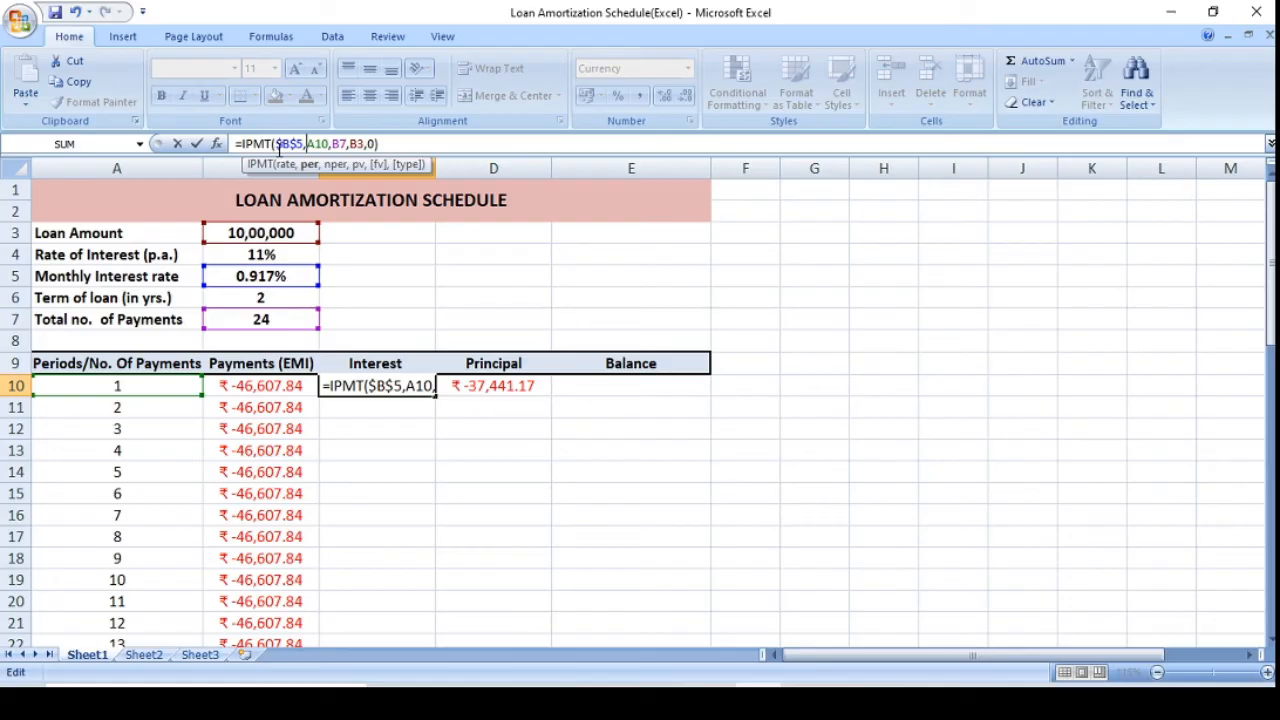
key("Right")
key("Right")
key("Right")
key("Right")
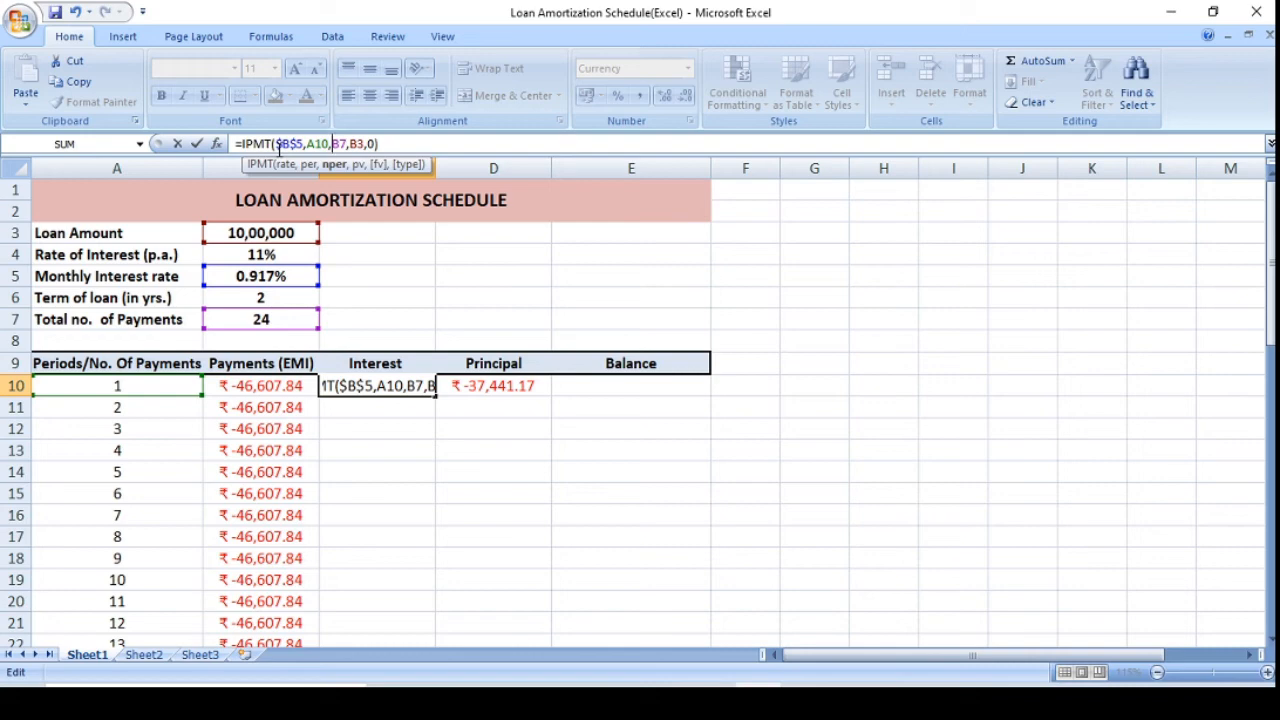
key("F4")
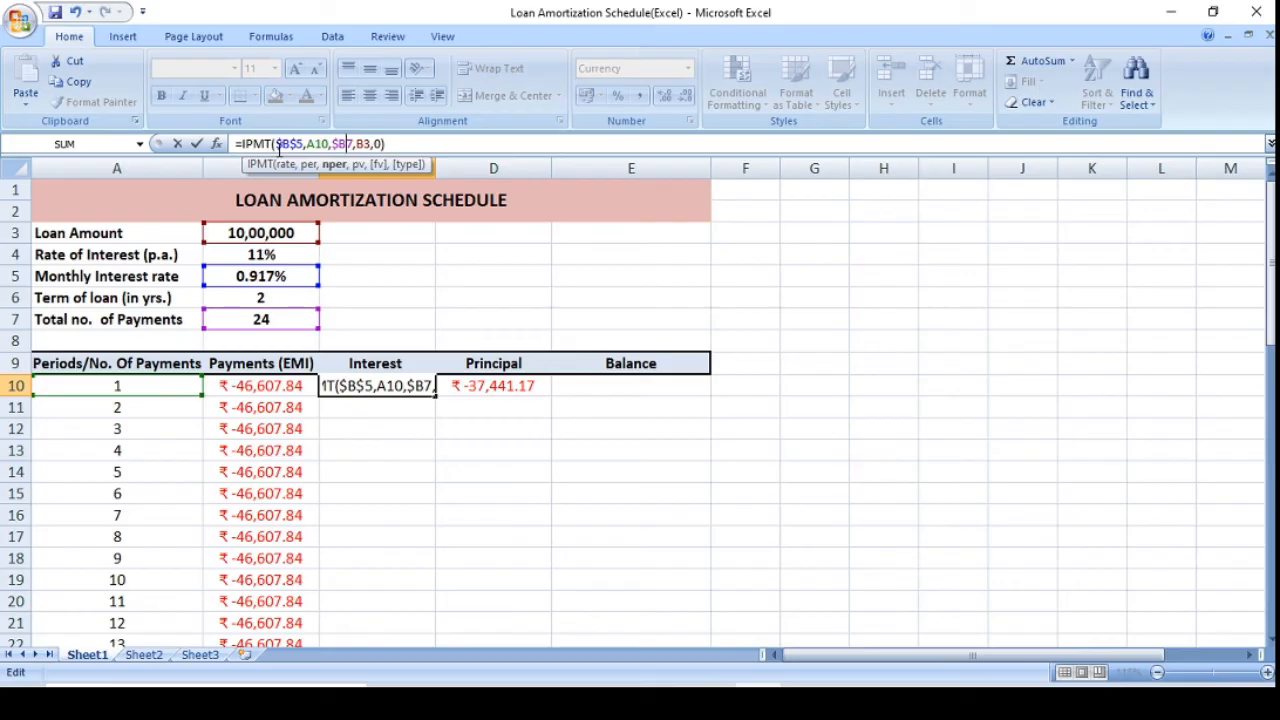
type("$")
key("Right")
key("Right")
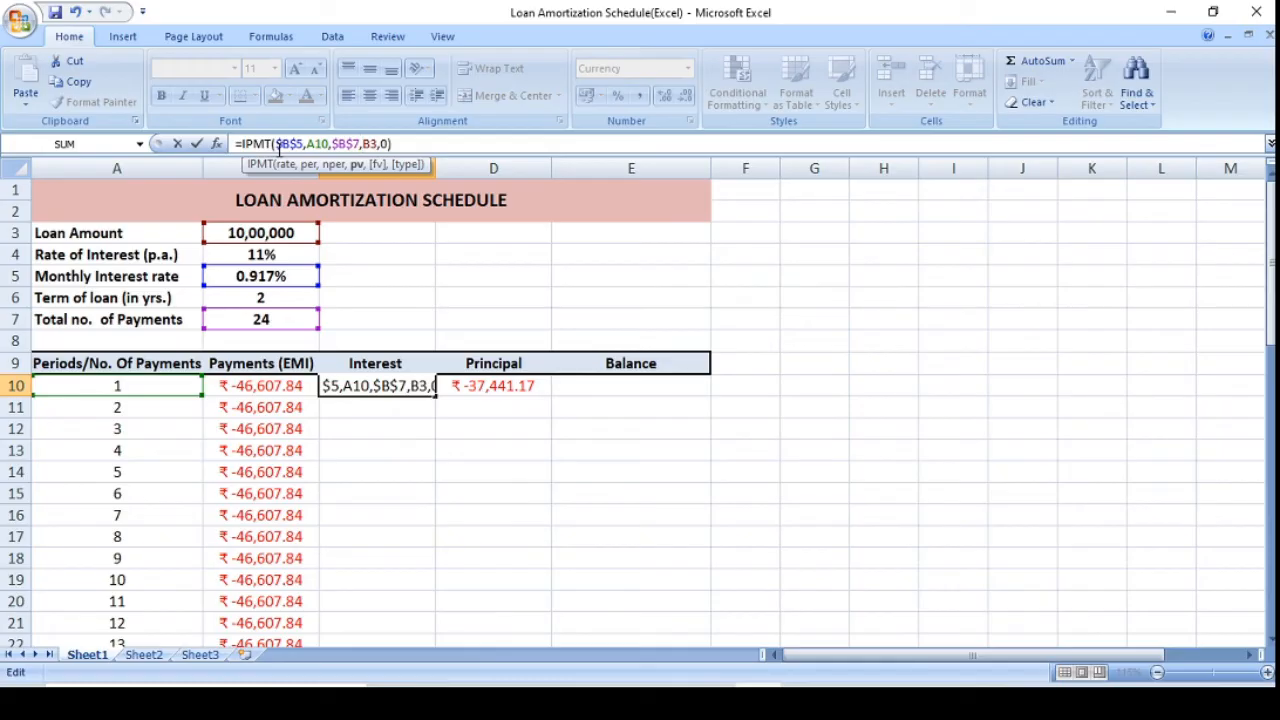
type("$")
key("Right")
type("$")
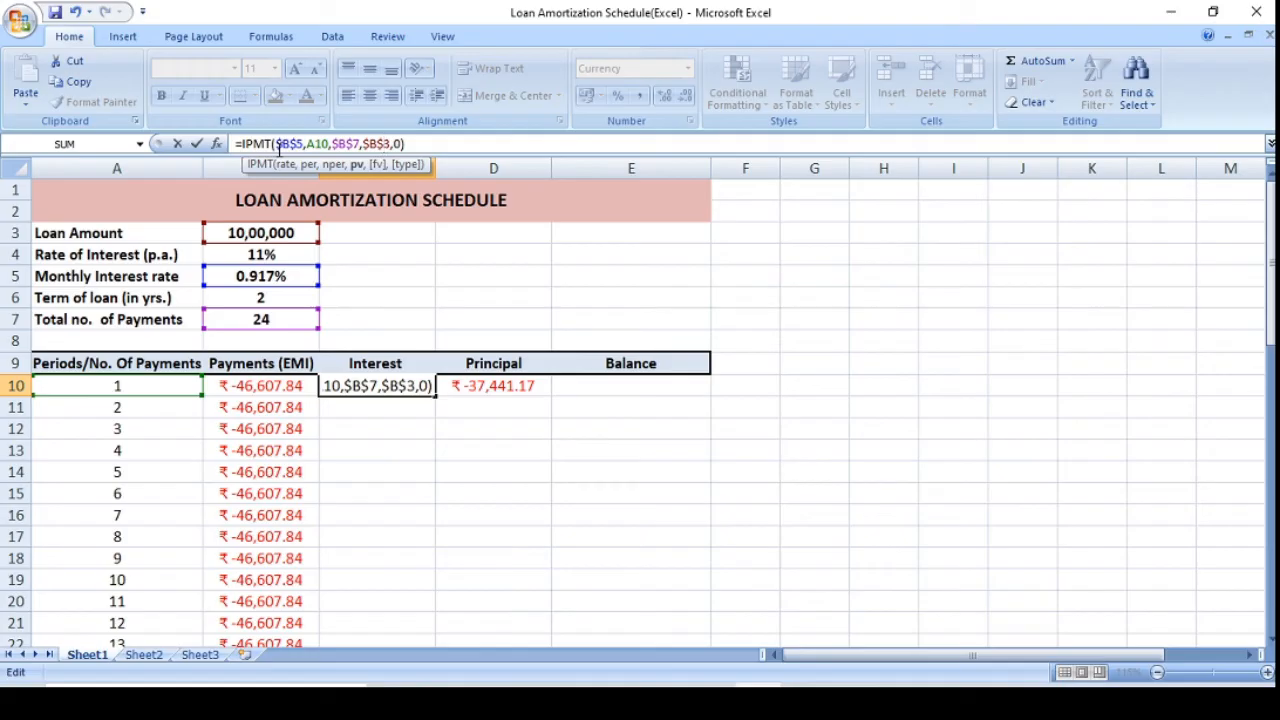
key("Return")
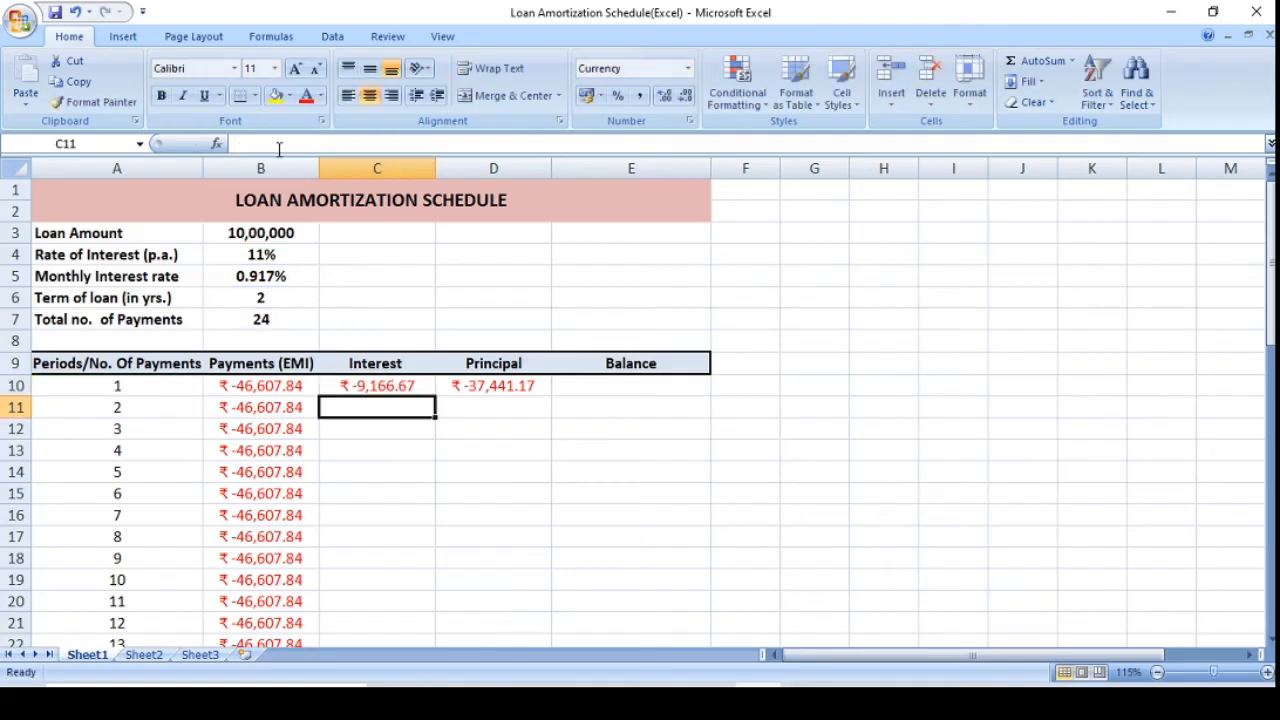
Fill the interest formula from C10 down through period 24 in C33.
left_click(388, 386)
left_click_drag(434, 400, 415, 606)
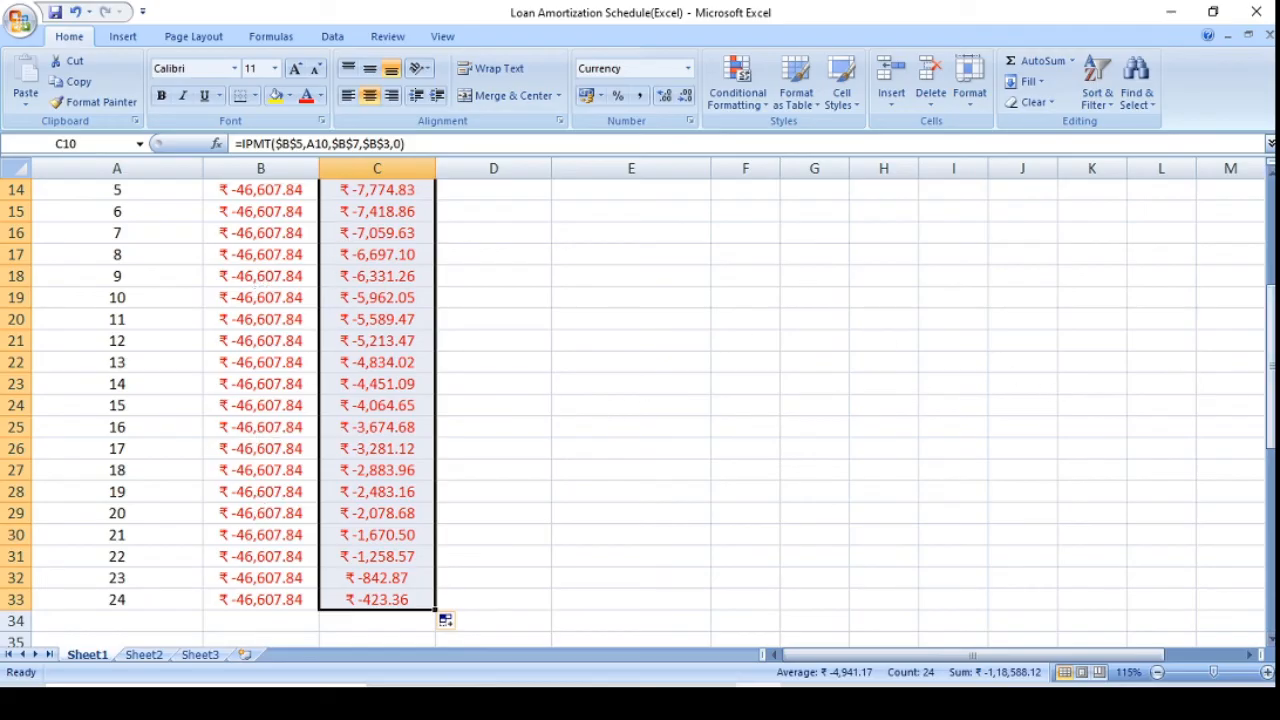
left_click_drag(1271, 424, 1271, 230)
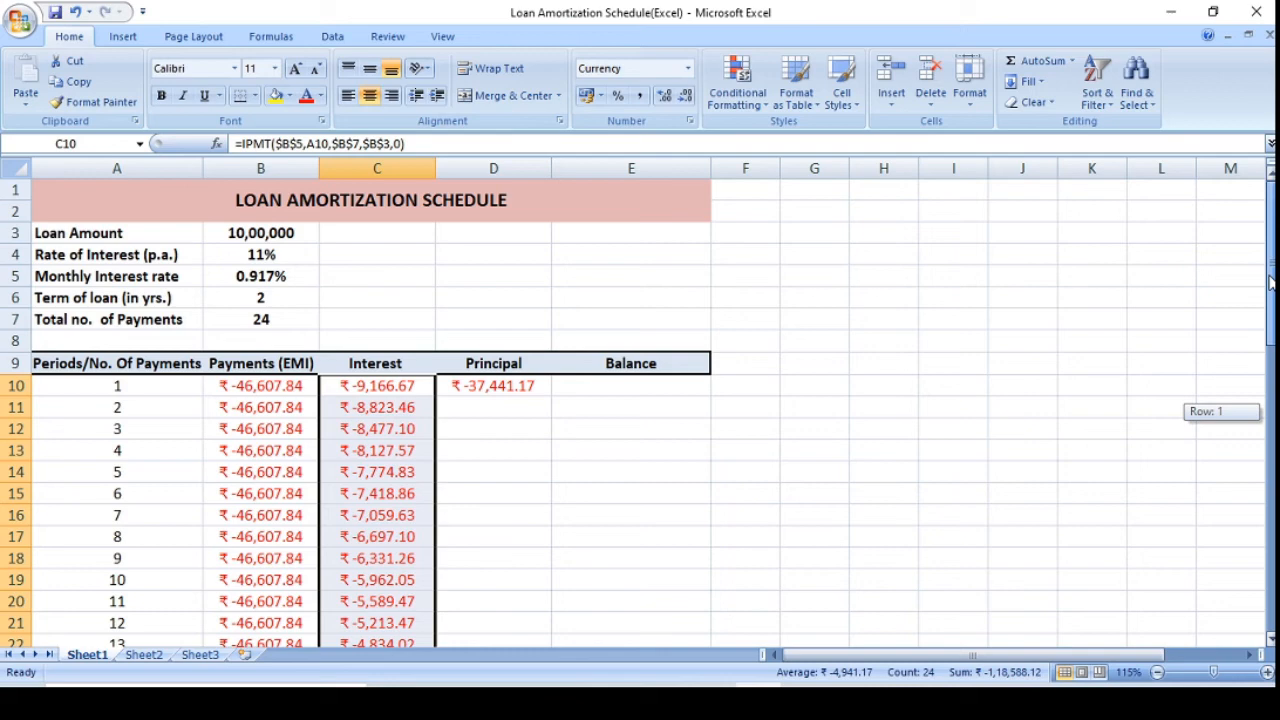
Make all references except period A10 absolute in the D10 principal formula, giving =PPMT($B$5,A10,$B$7,$B$3,0).
left_click(524, 406)
left_click(517, 387)
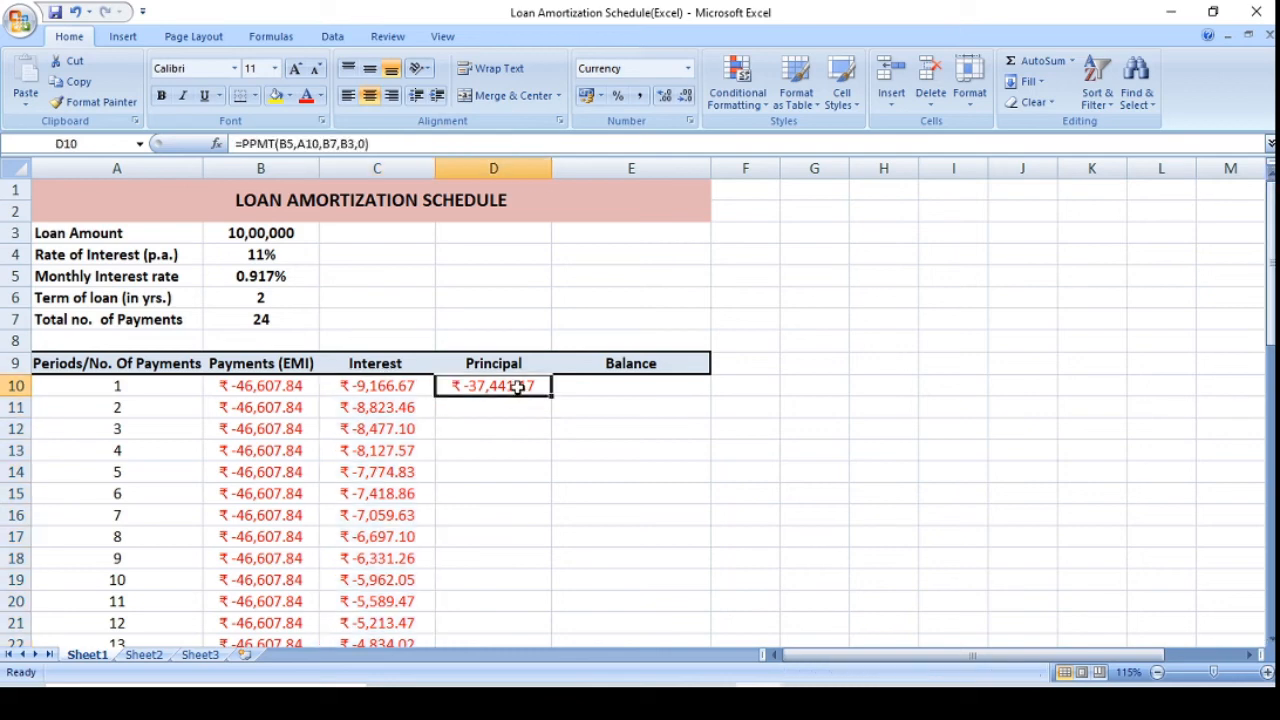
left_click(280, 144)
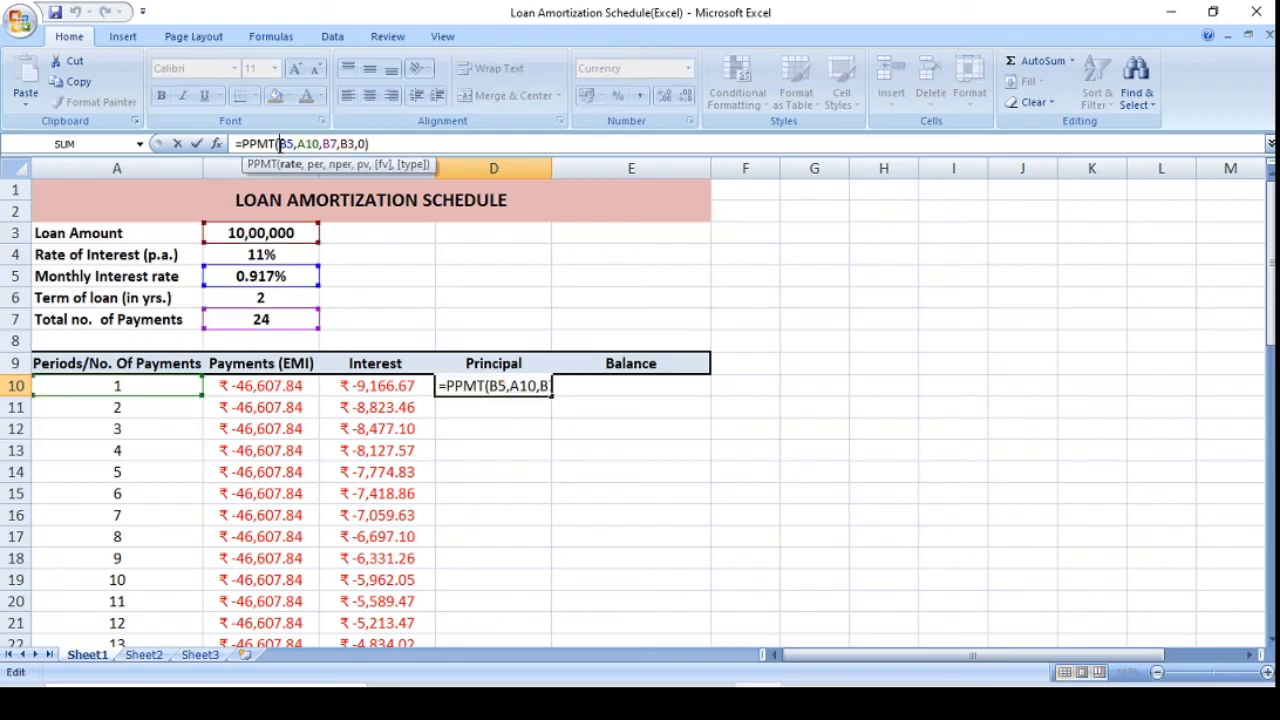
key("F4")
key("F4")
key("F4")
key("F4")
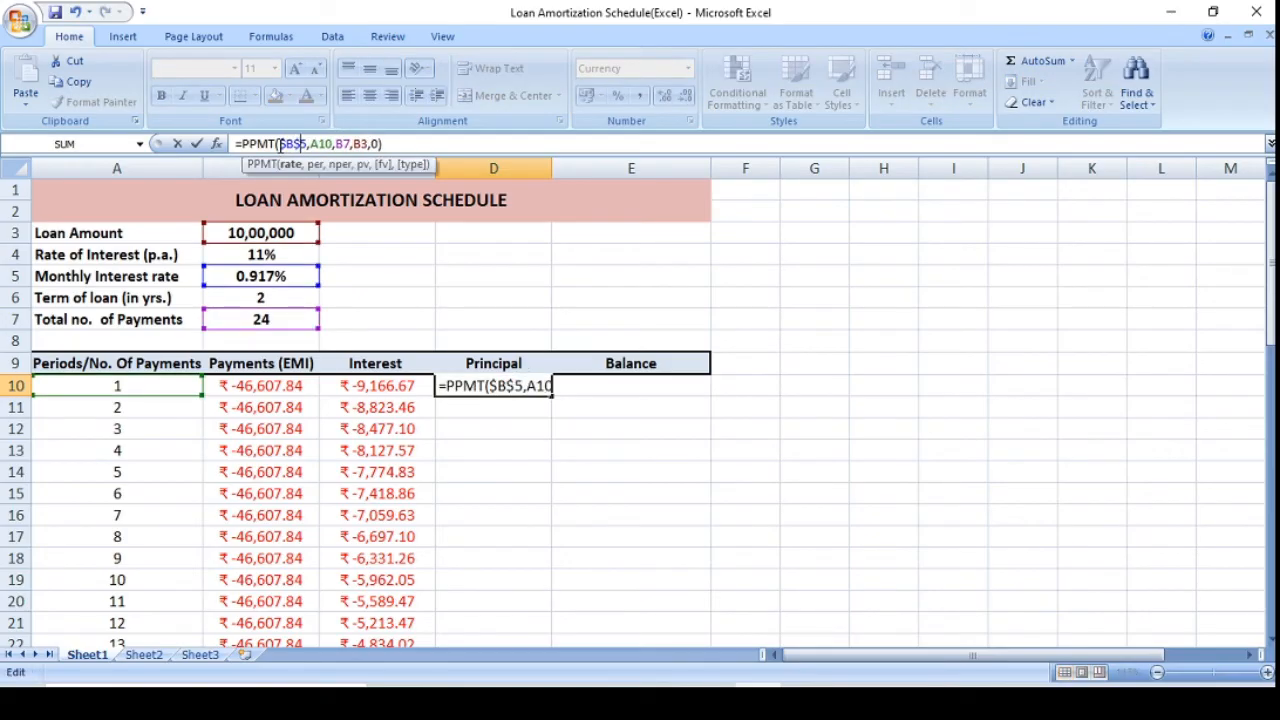
key("Right")
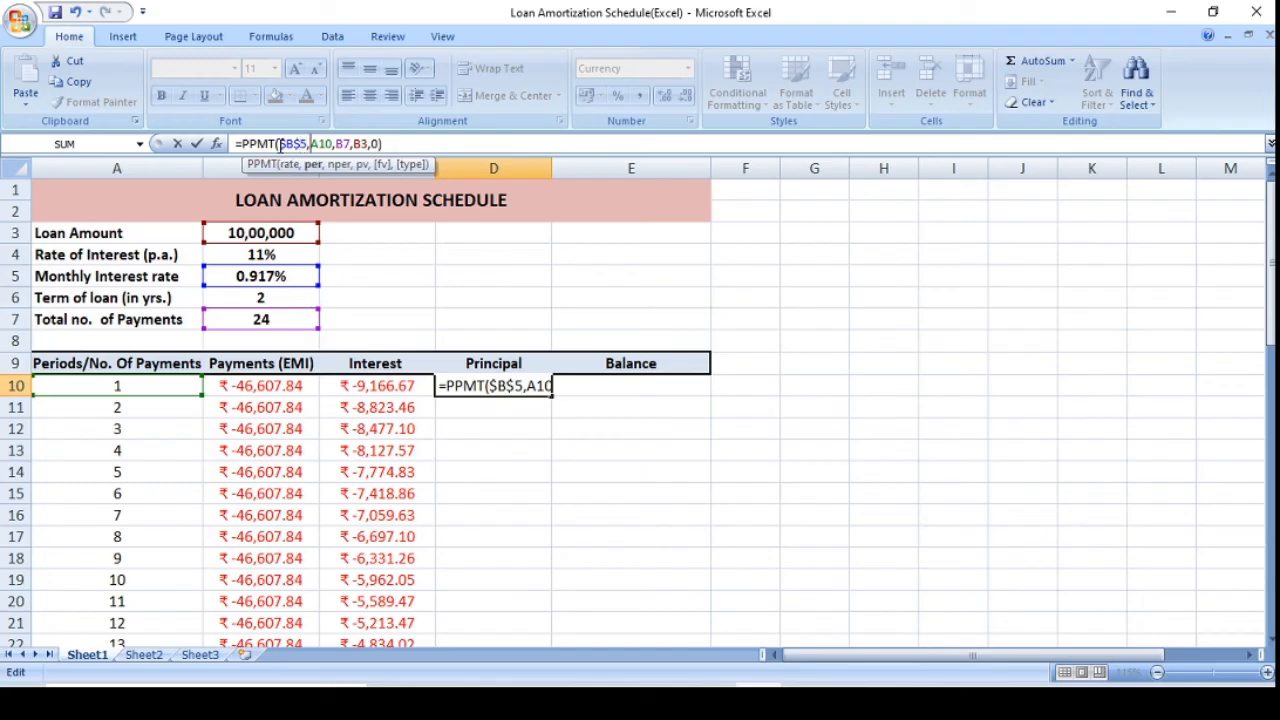
key("Right")
key("Right")
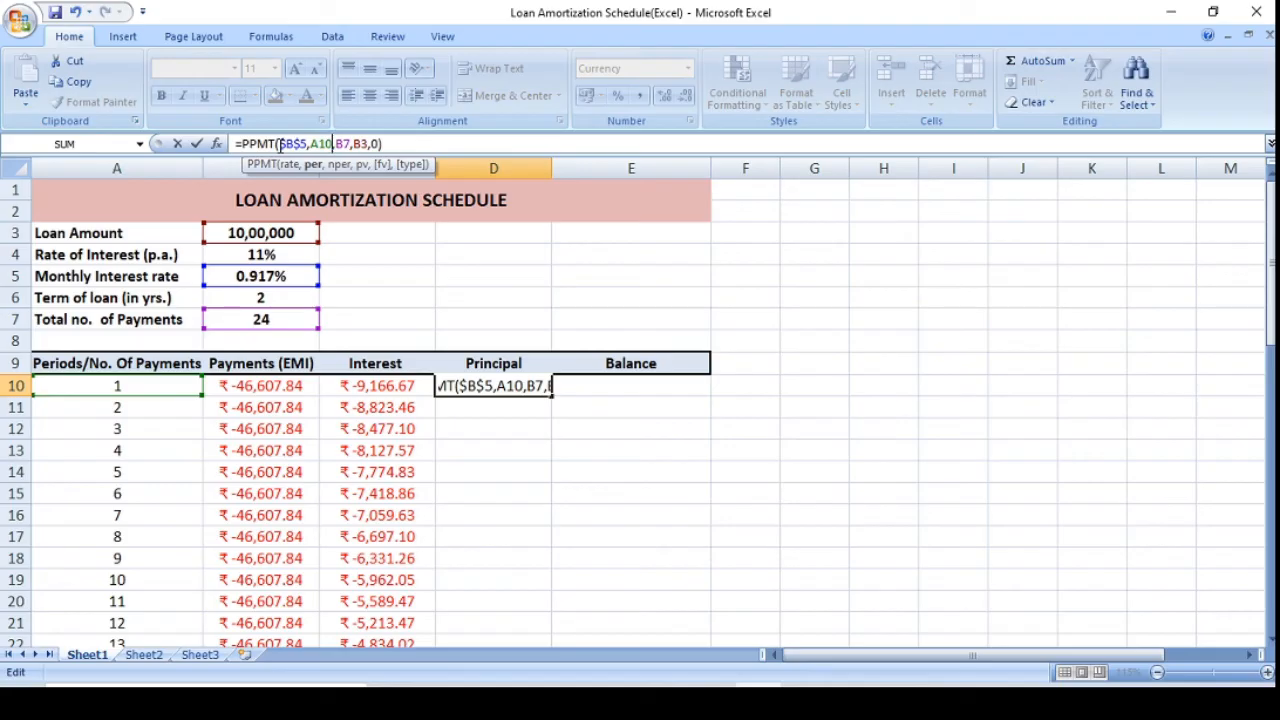
key("Right")
key("F4")
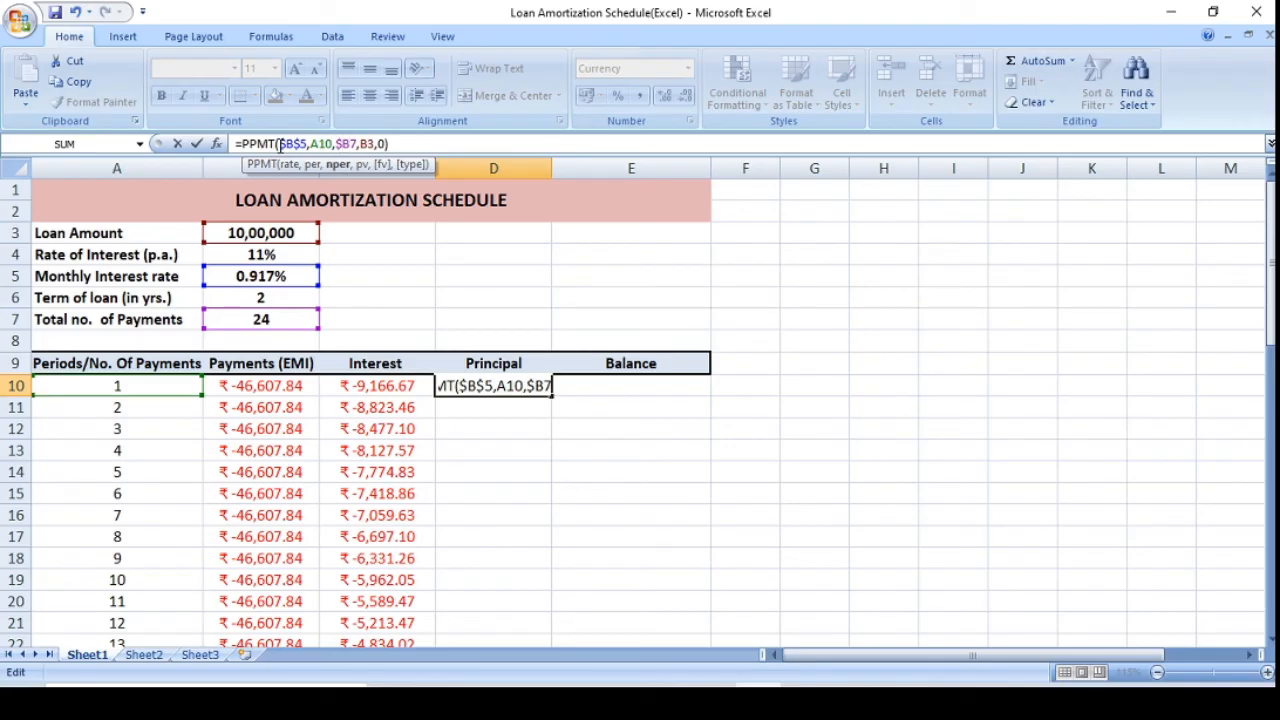
key("F4")
key("F4")
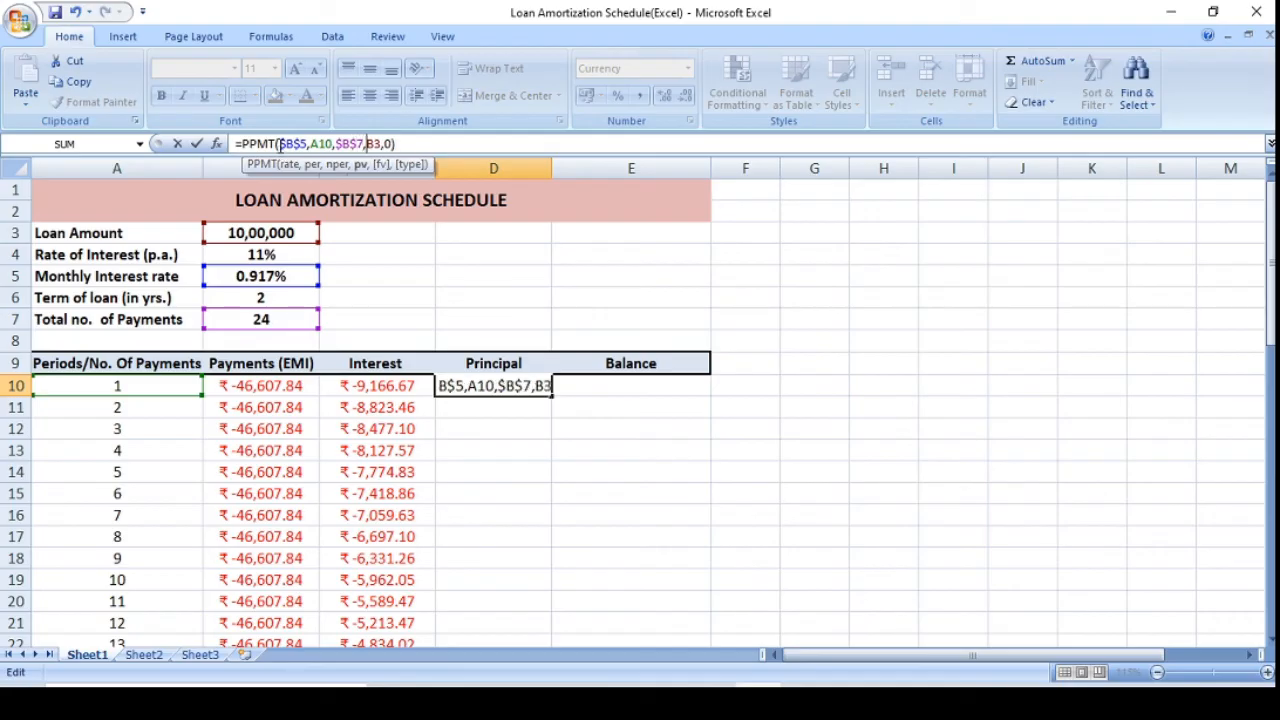
type("$")
key("Right")
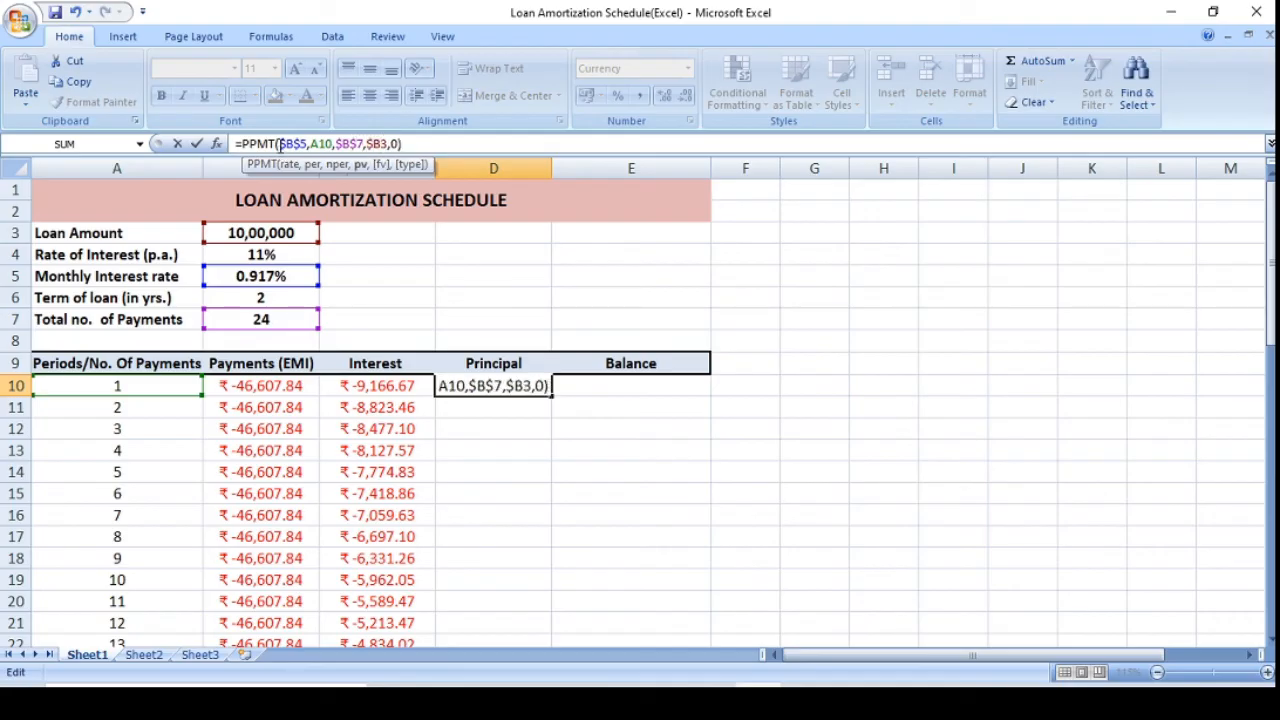
type("$")
key("Return")
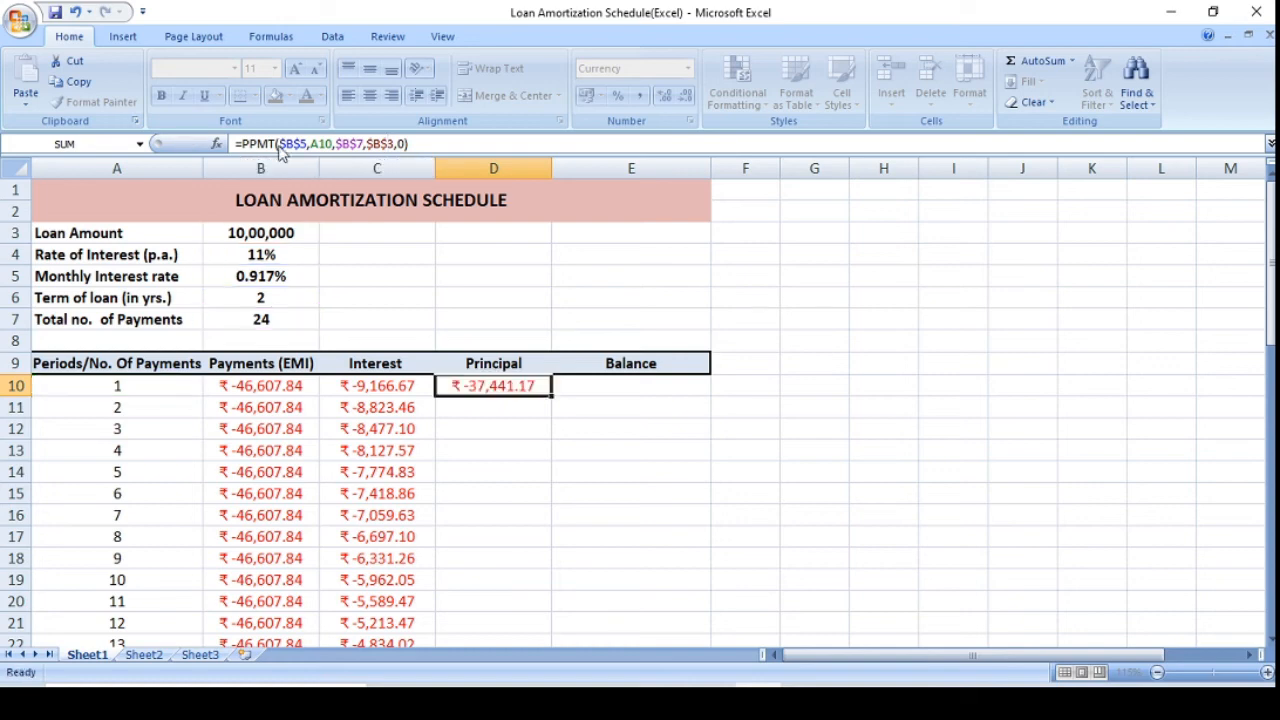
Fill the principal formula from D10 down through period 24 in D33 and check the last row.
left_click(485, 386)
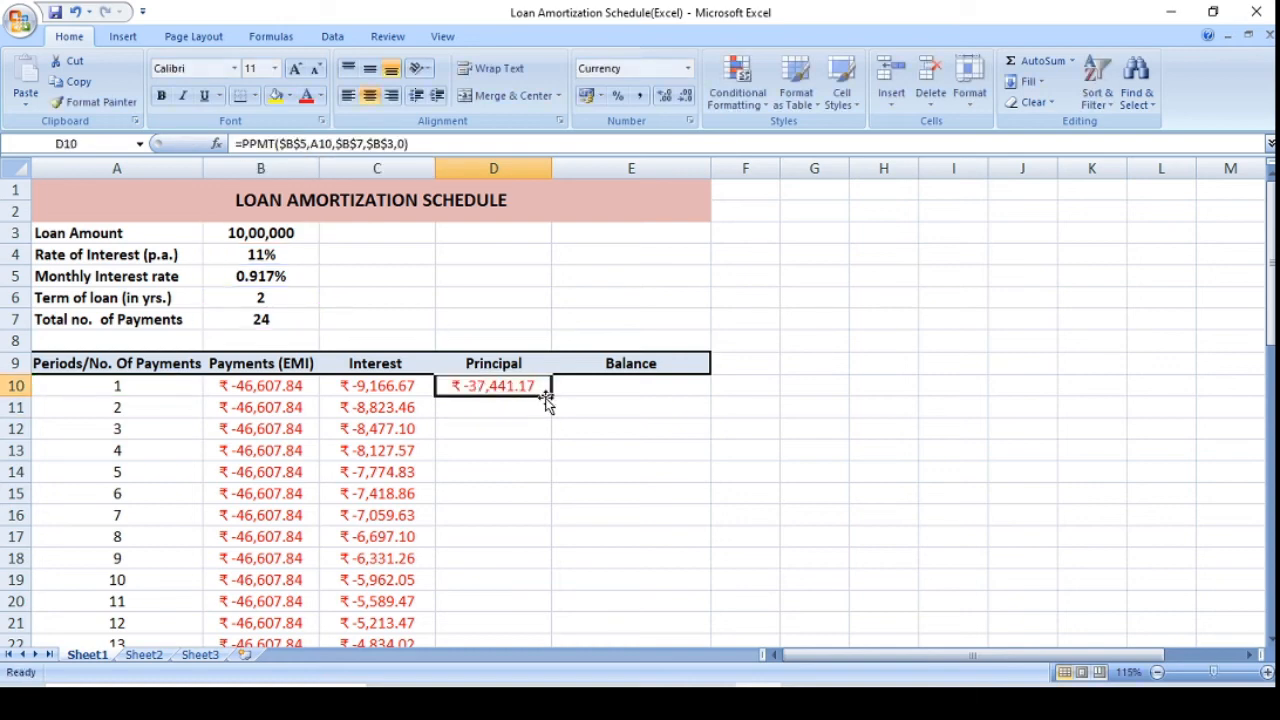
left_click_drag(549, 396, 509, 611)
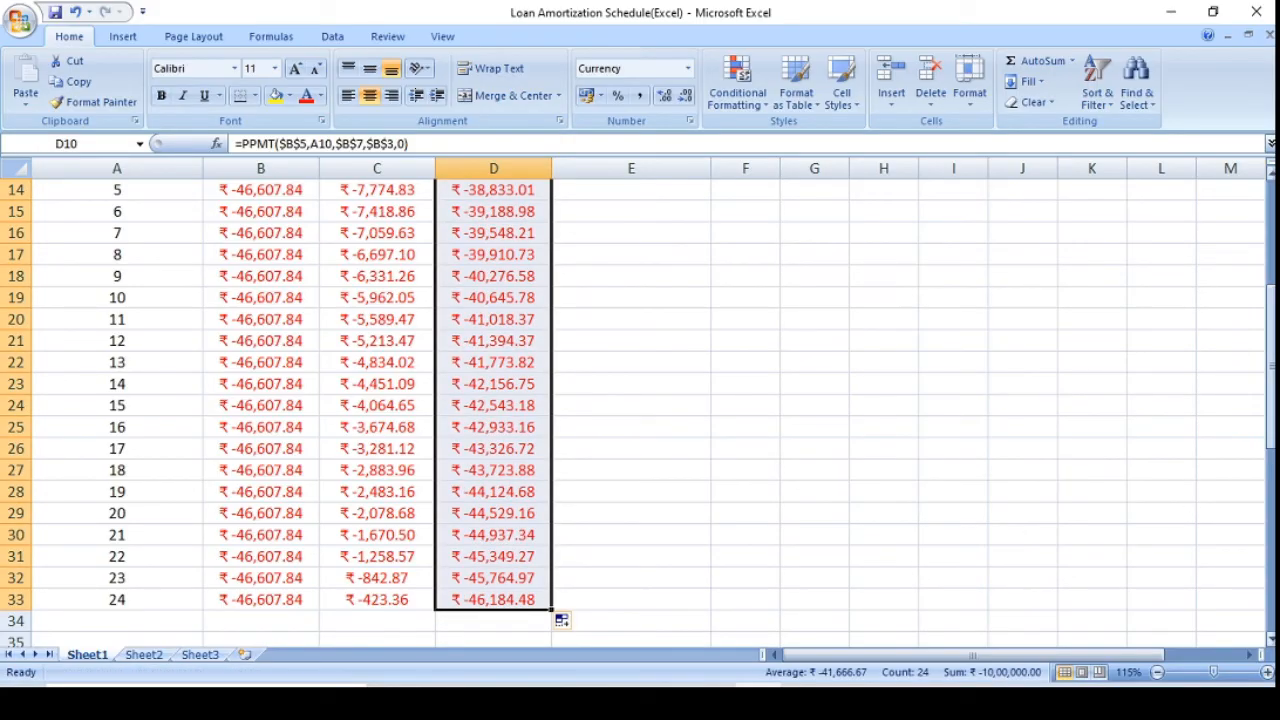
left_click_drag(1271, 423, 1271, 431)
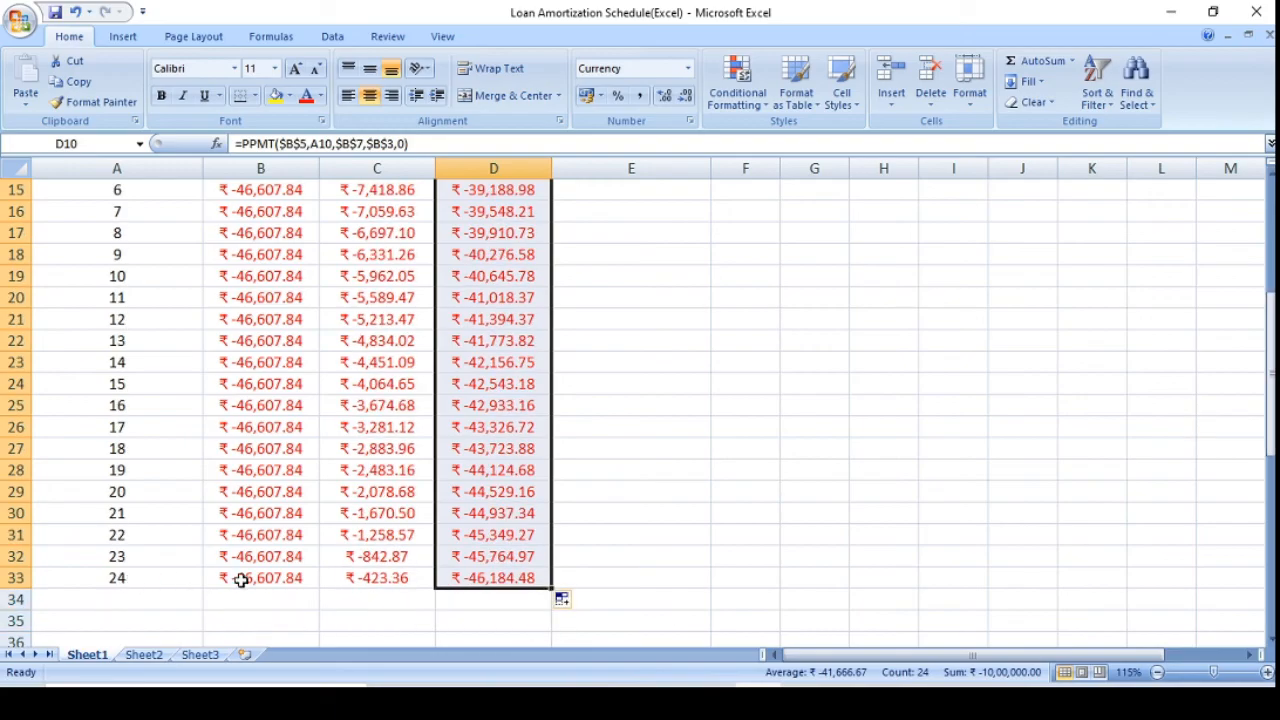
left_click(150, 577)
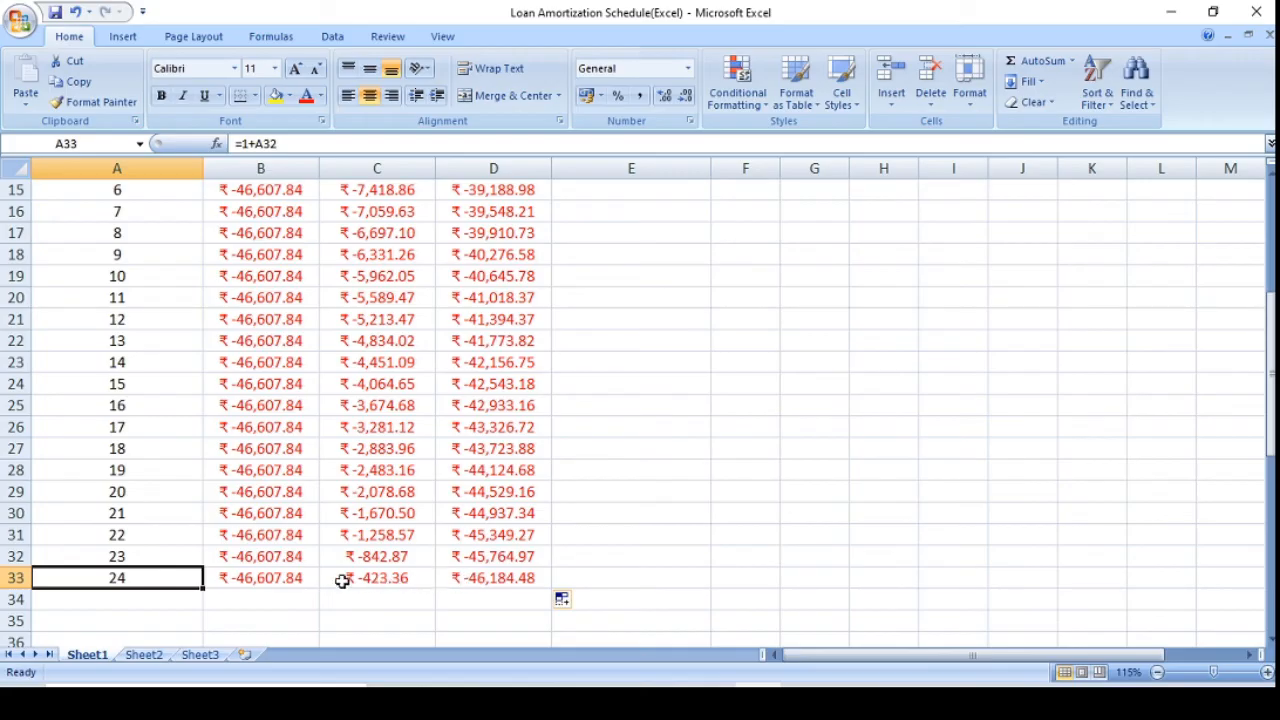
left_click(280, 580)
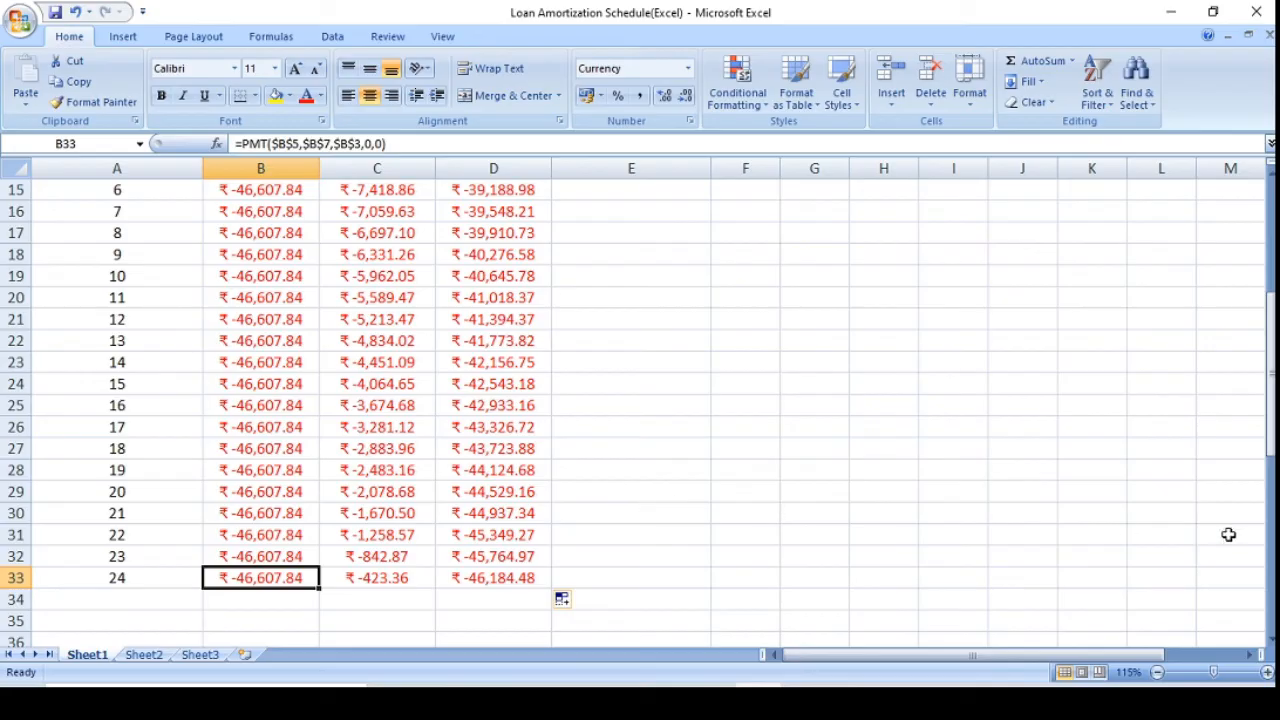
Enter the first period's balance formula =B3-D10 in E10, subtracting the principal from the loan amount.
left_click_drag(1270, 452, 1268, 368)
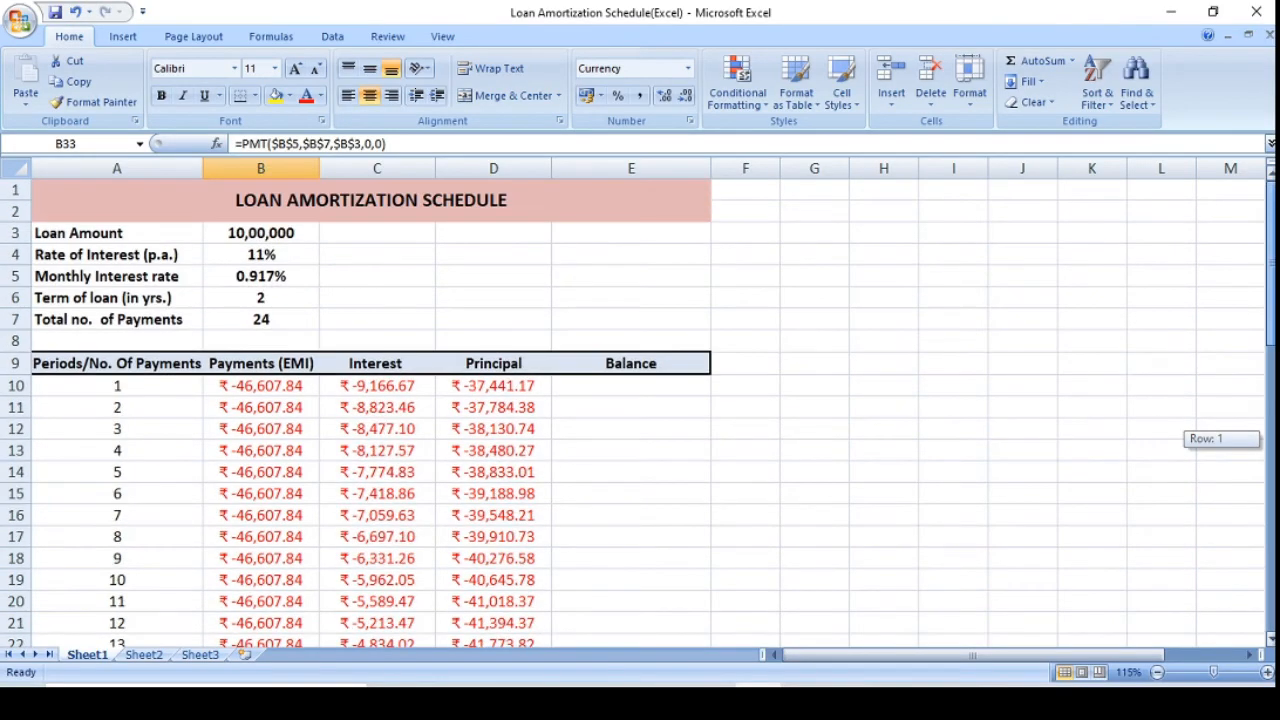
left_click(626, 384)
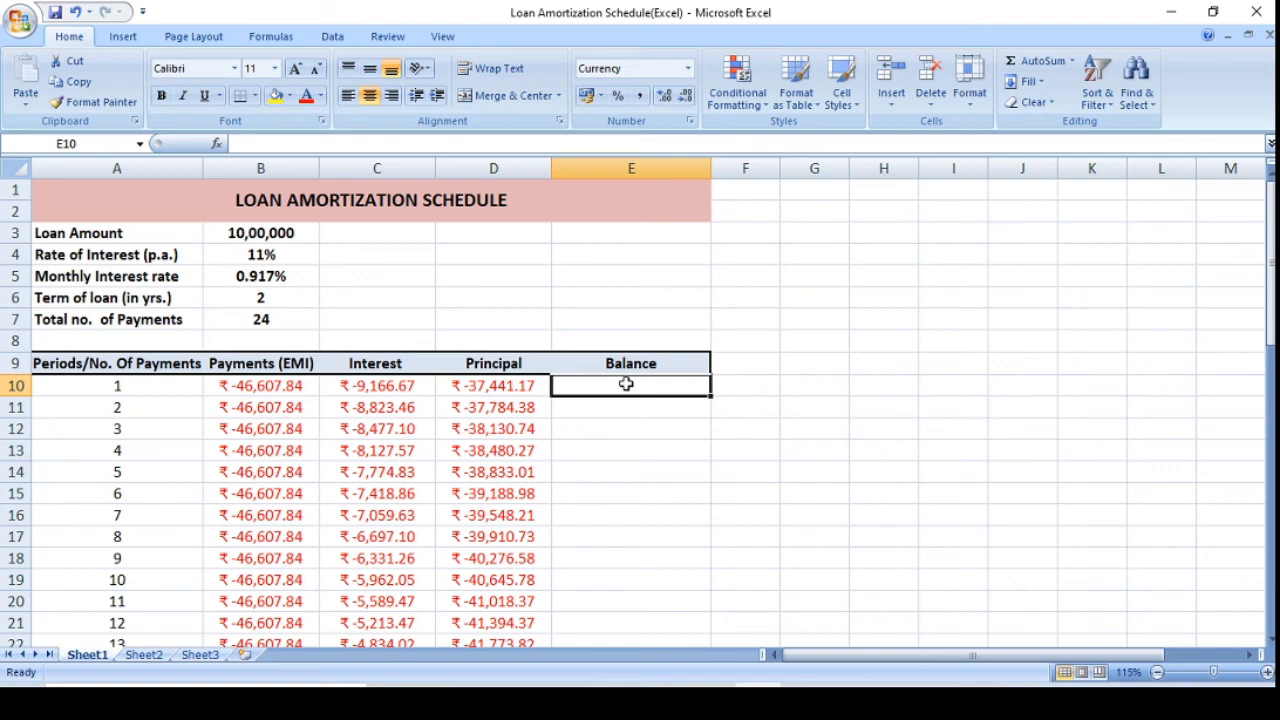
type("=")
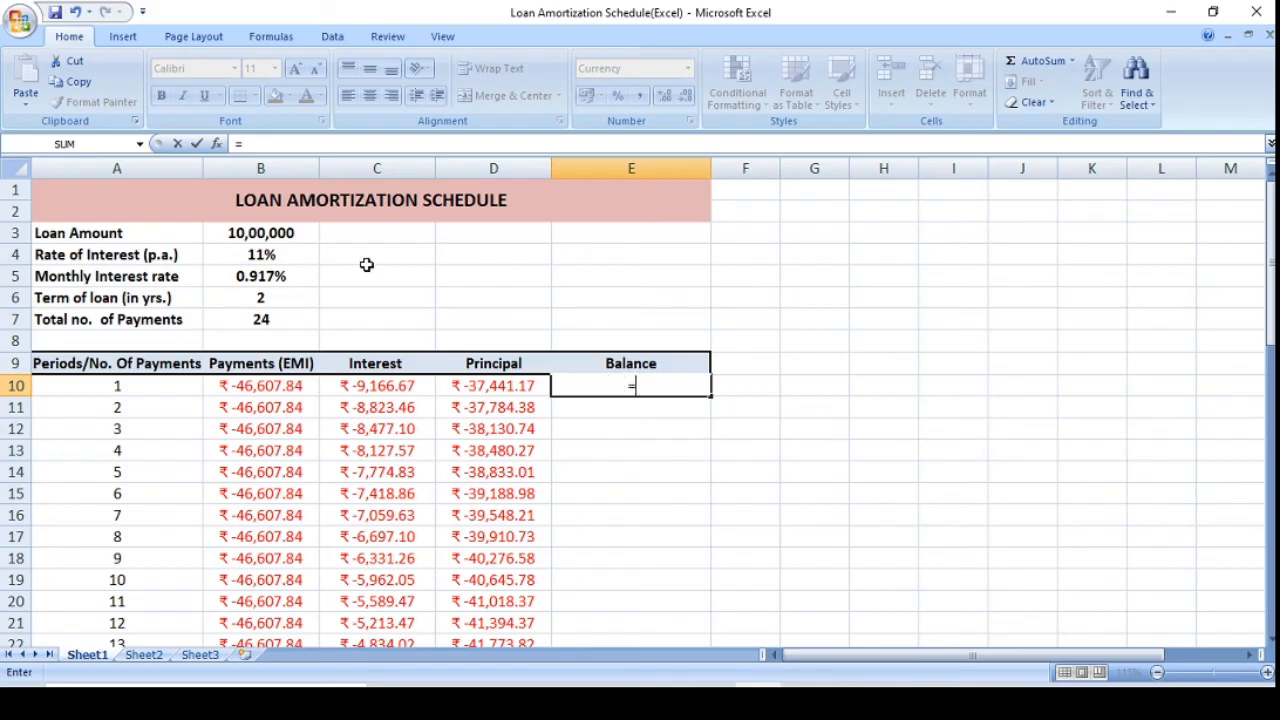
left_click(296, 233)
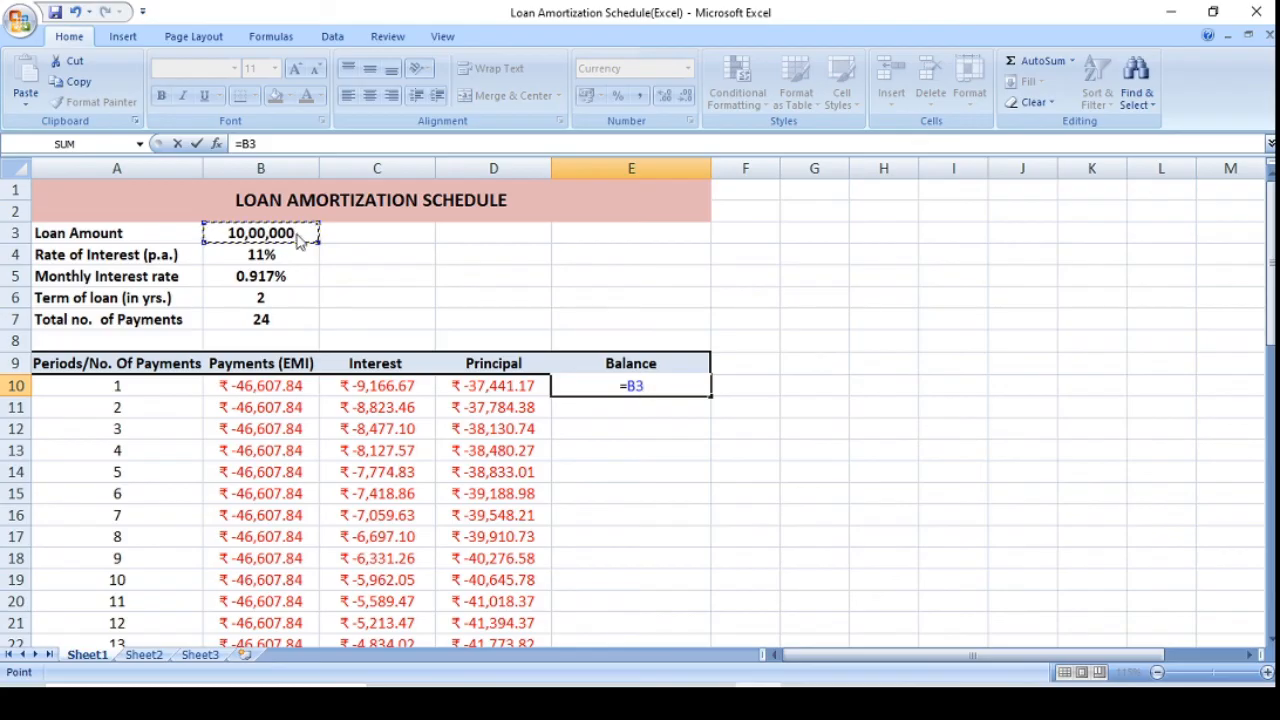
type("-")
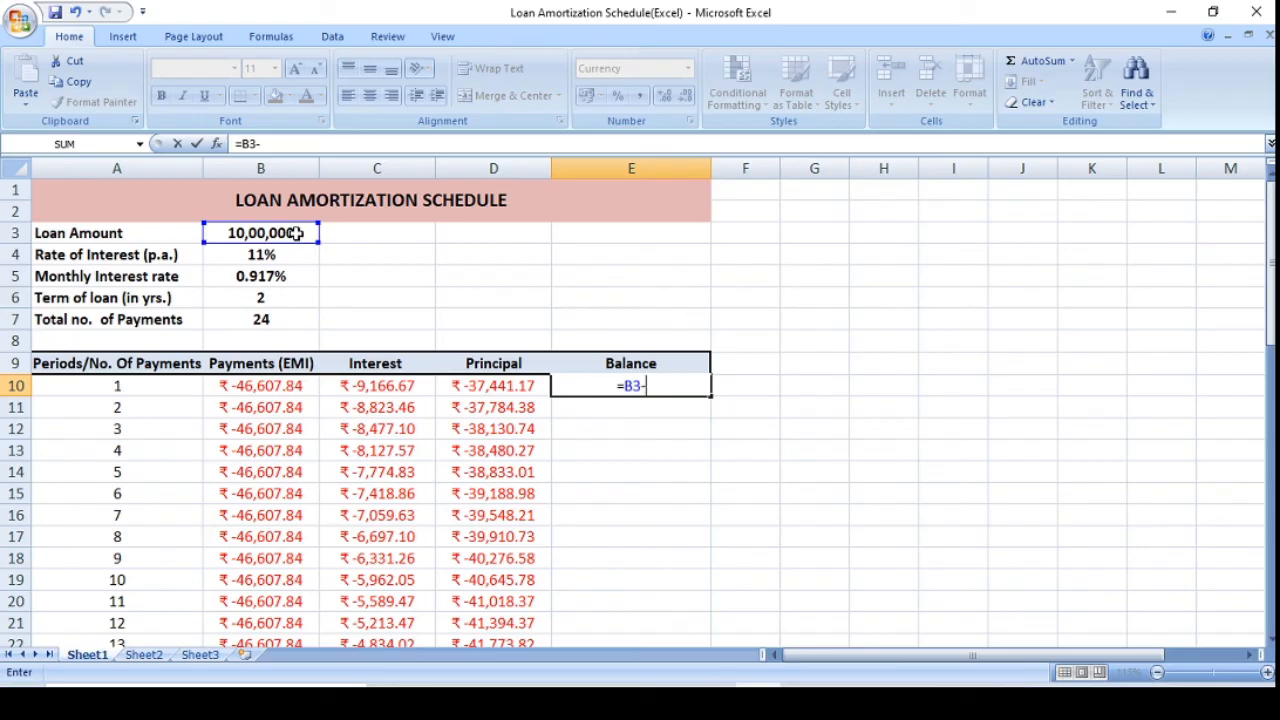
left_click(516, 395)
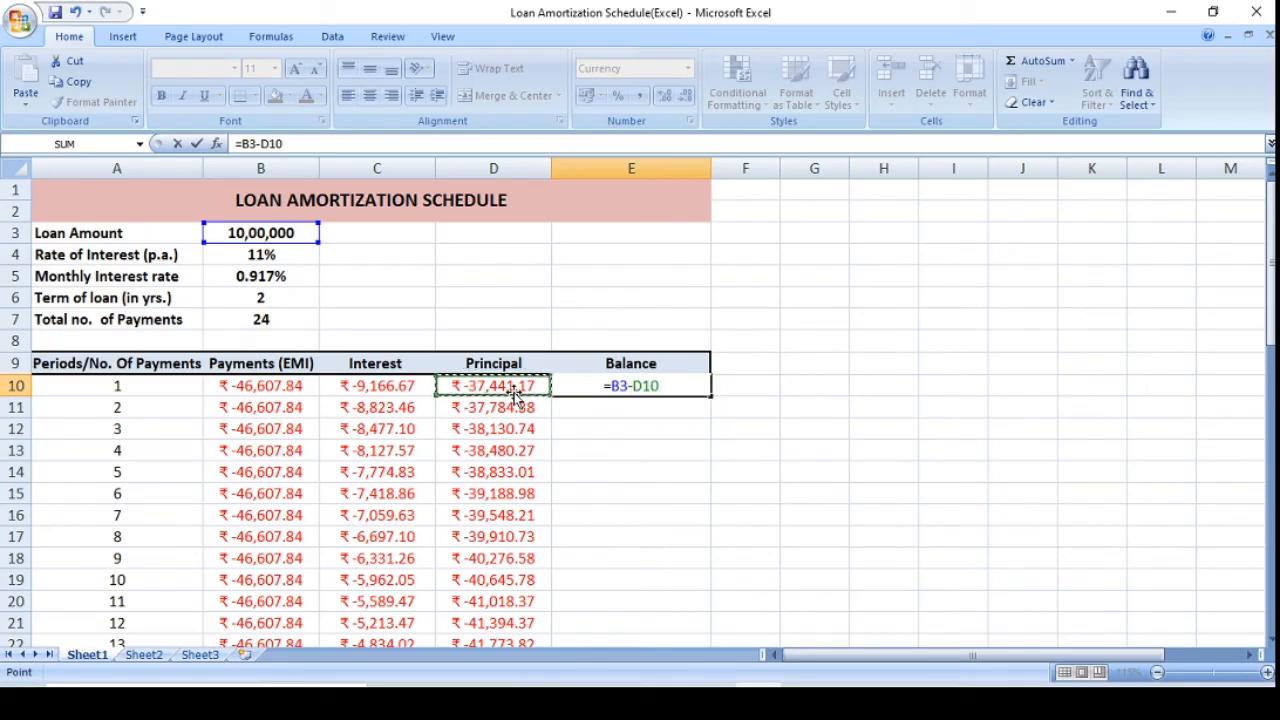
key("Return")
Replace the minus sign in the E10 balance formula with a plus, giving =B3+D10.
left_click(625, 390)
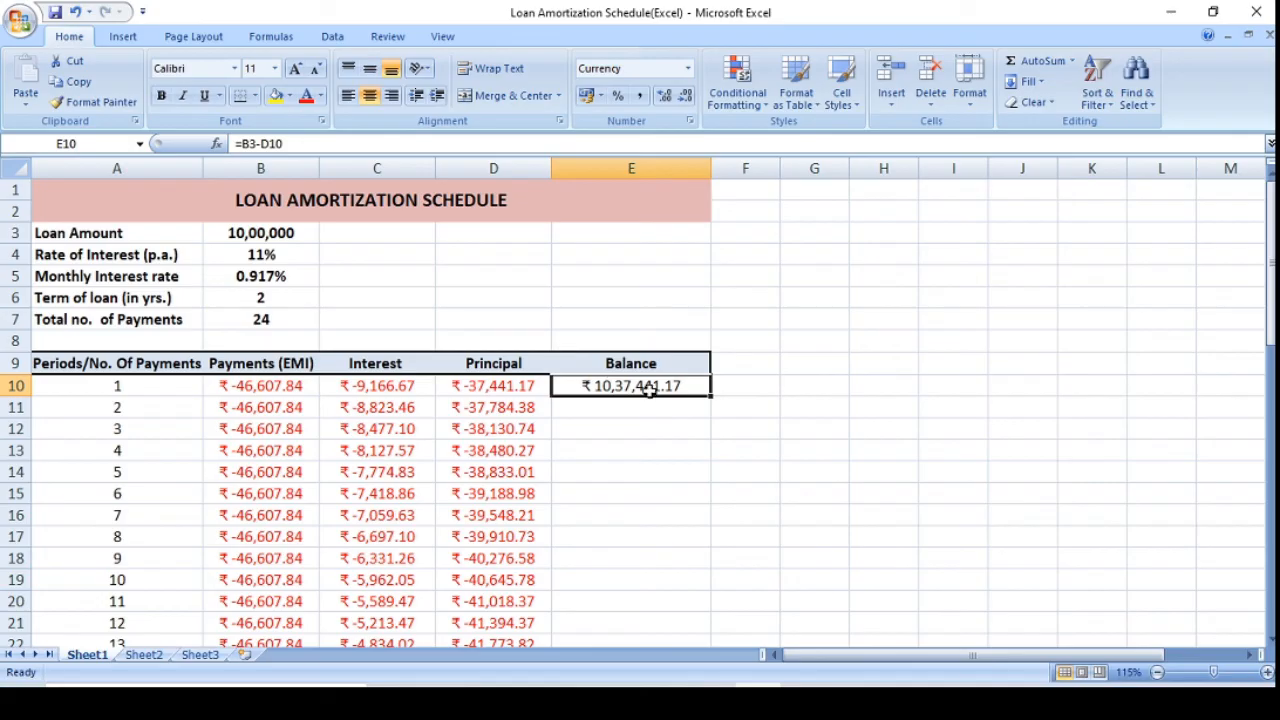
left_click(260, 143)
key("BackSpace")
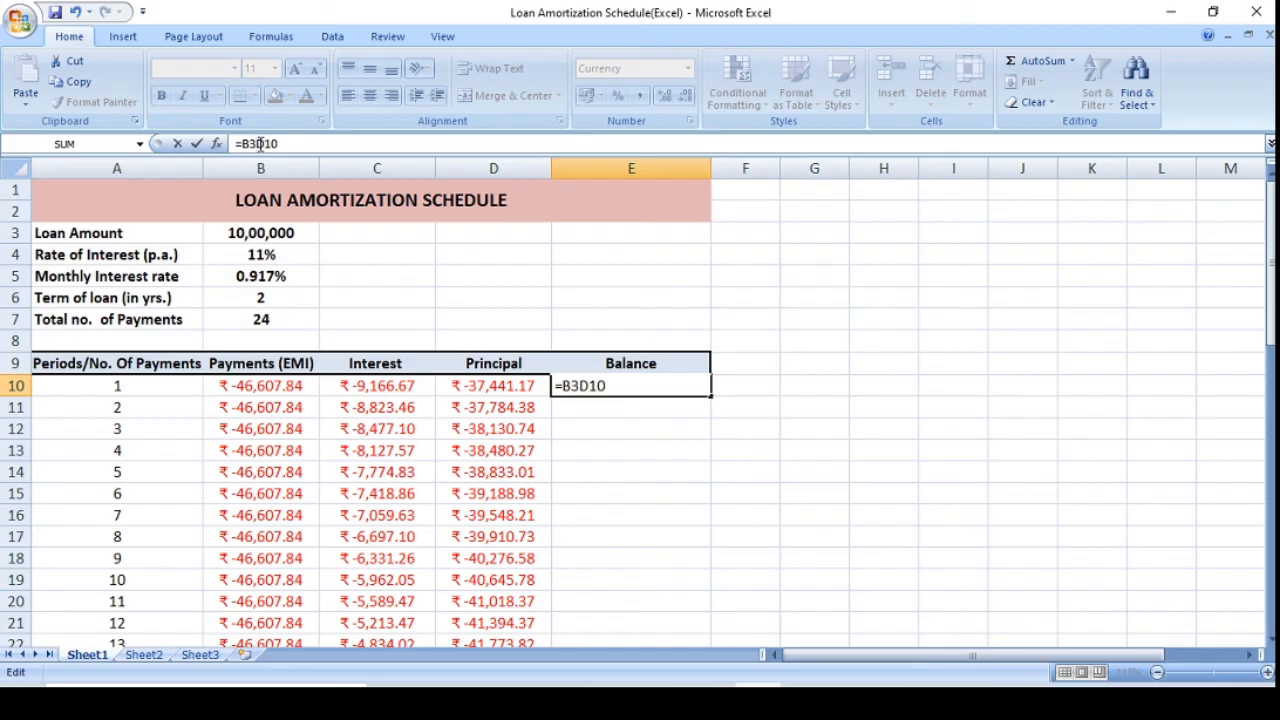
type("+")
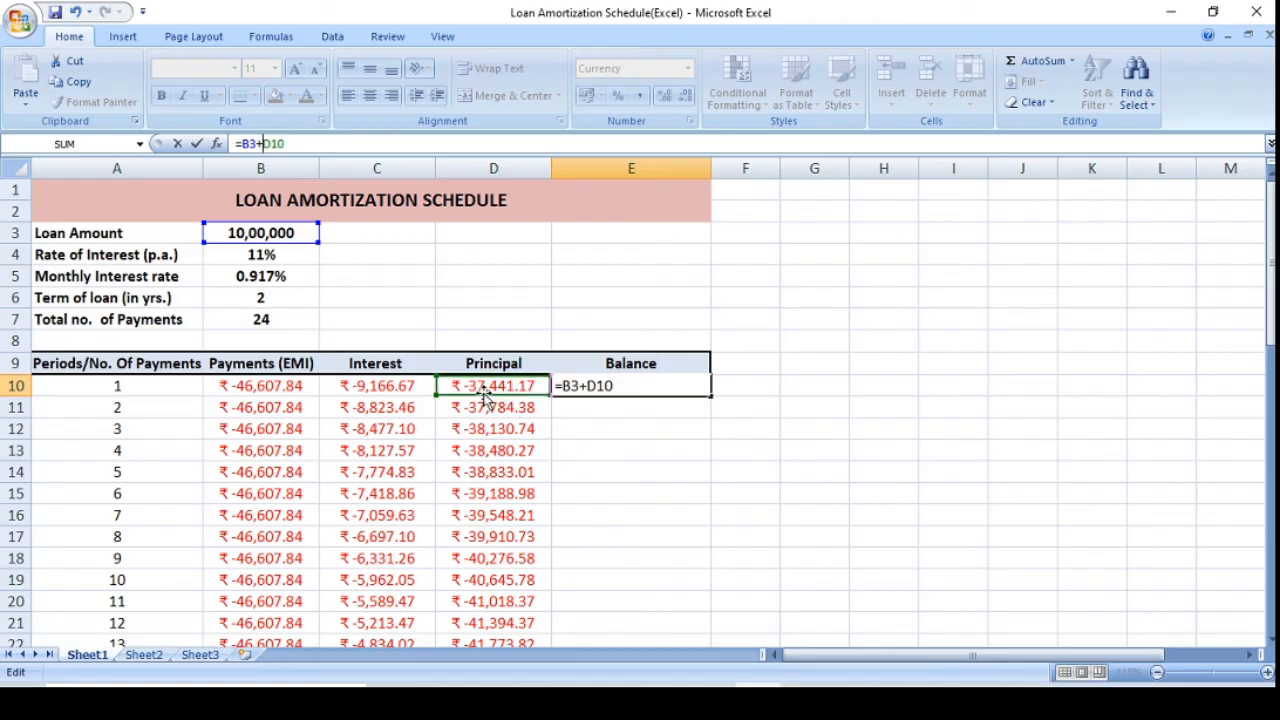
key("Return")
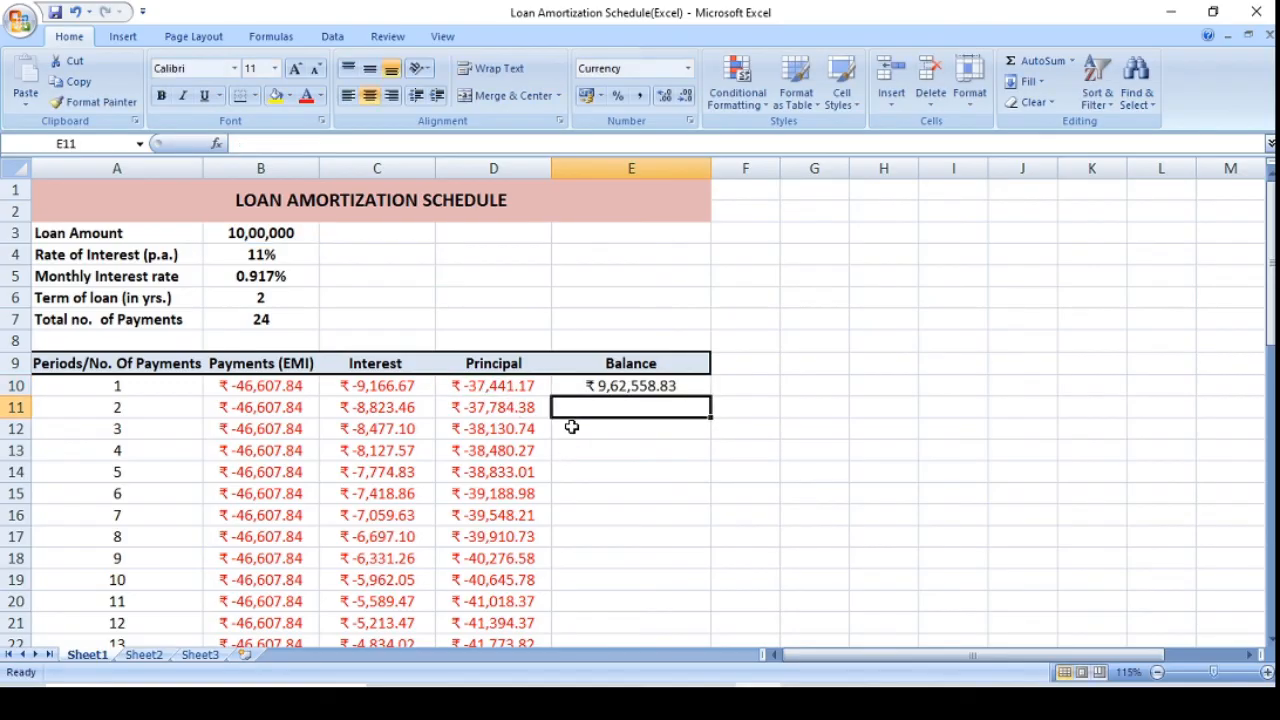
left_click(635, 385)
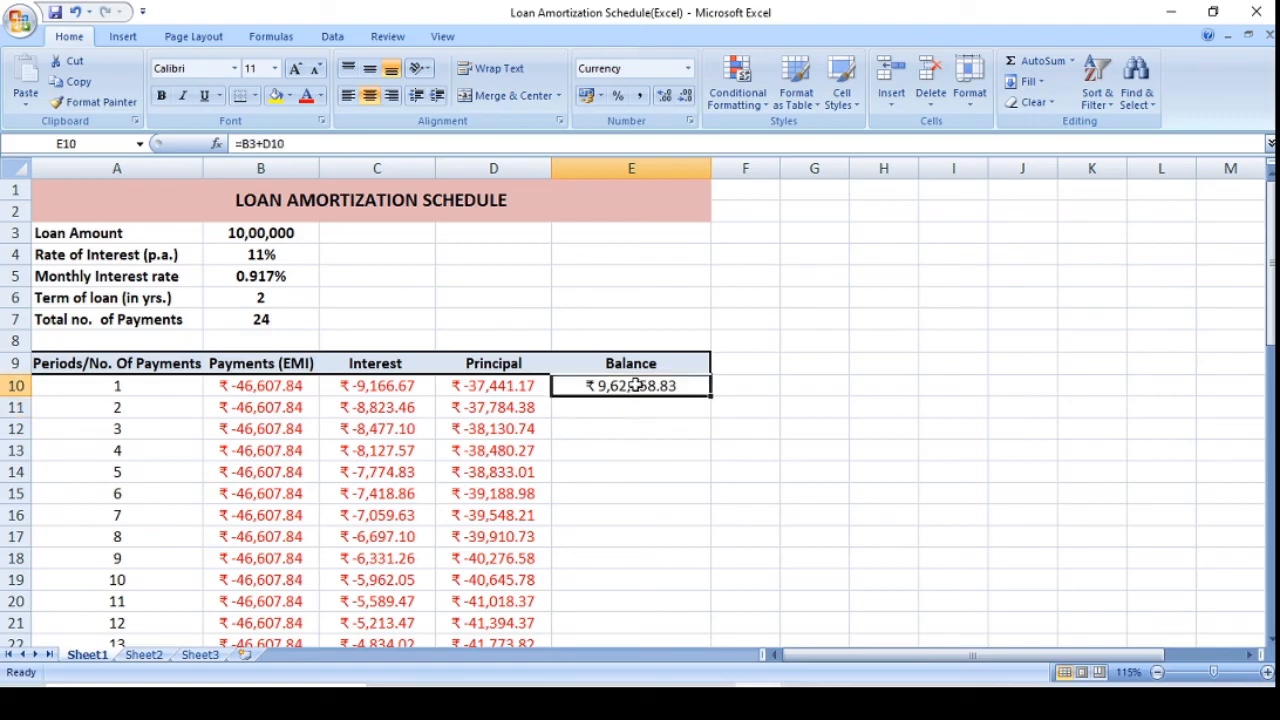
Calculate the second period's balance in E11 from the previous balance and the current principal with =E10+D11.
left_click(625, 408)
type("=")
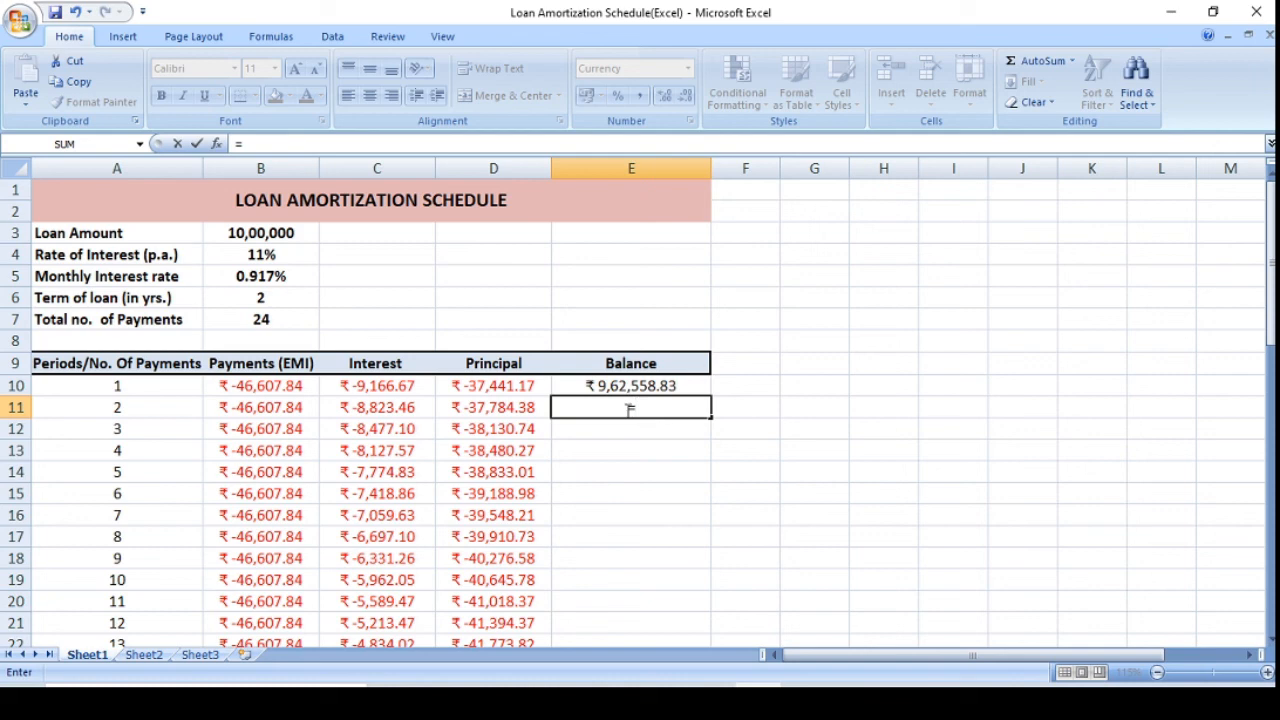
left_click(631, 385)
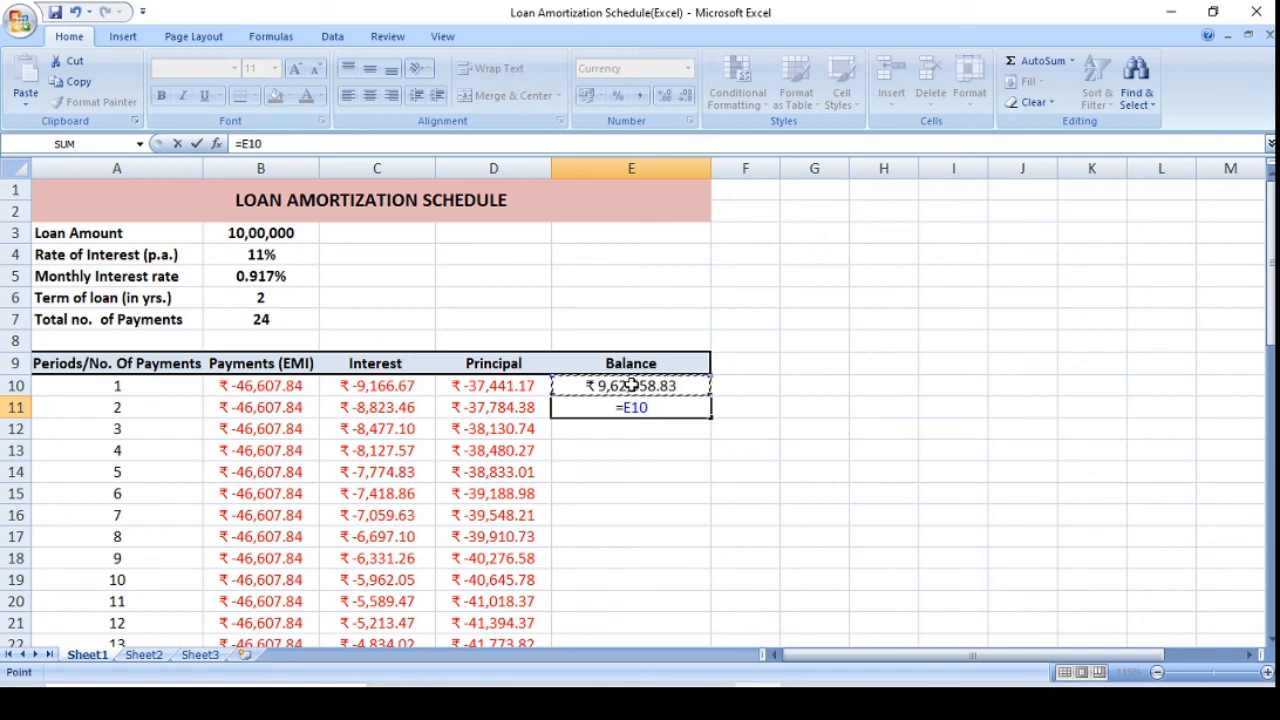
type("+")
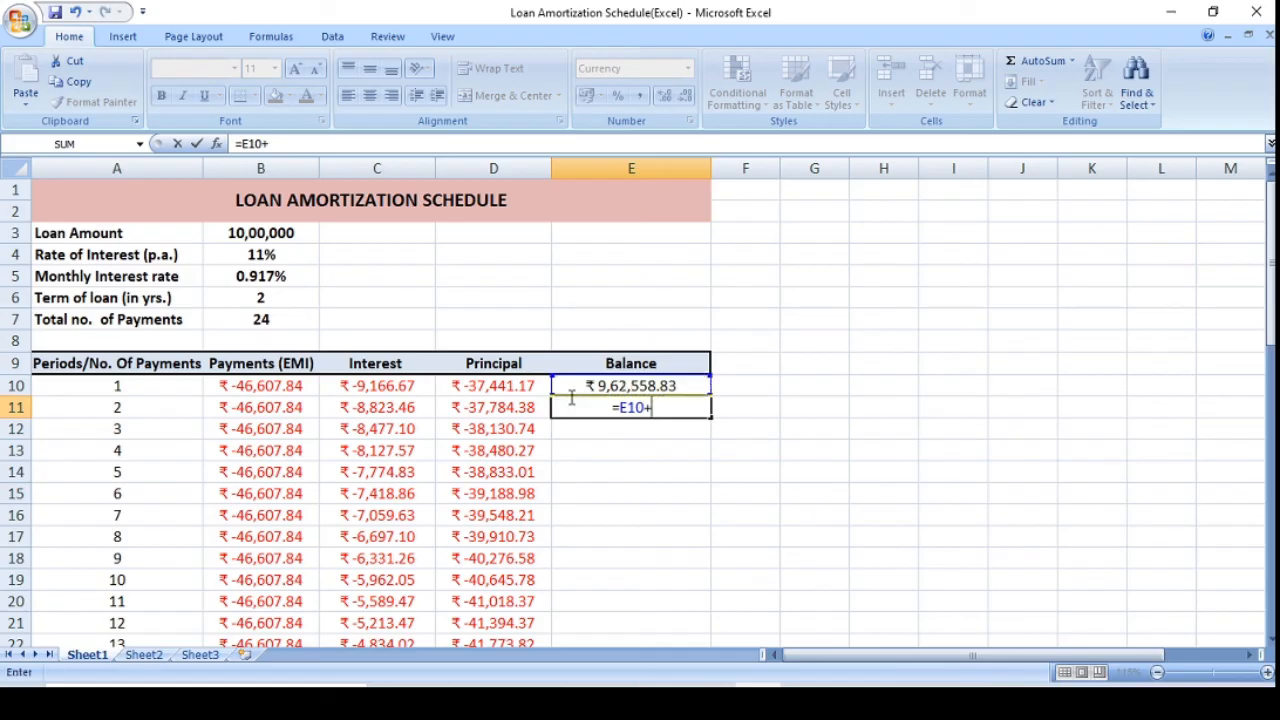
left_click(517, 407)
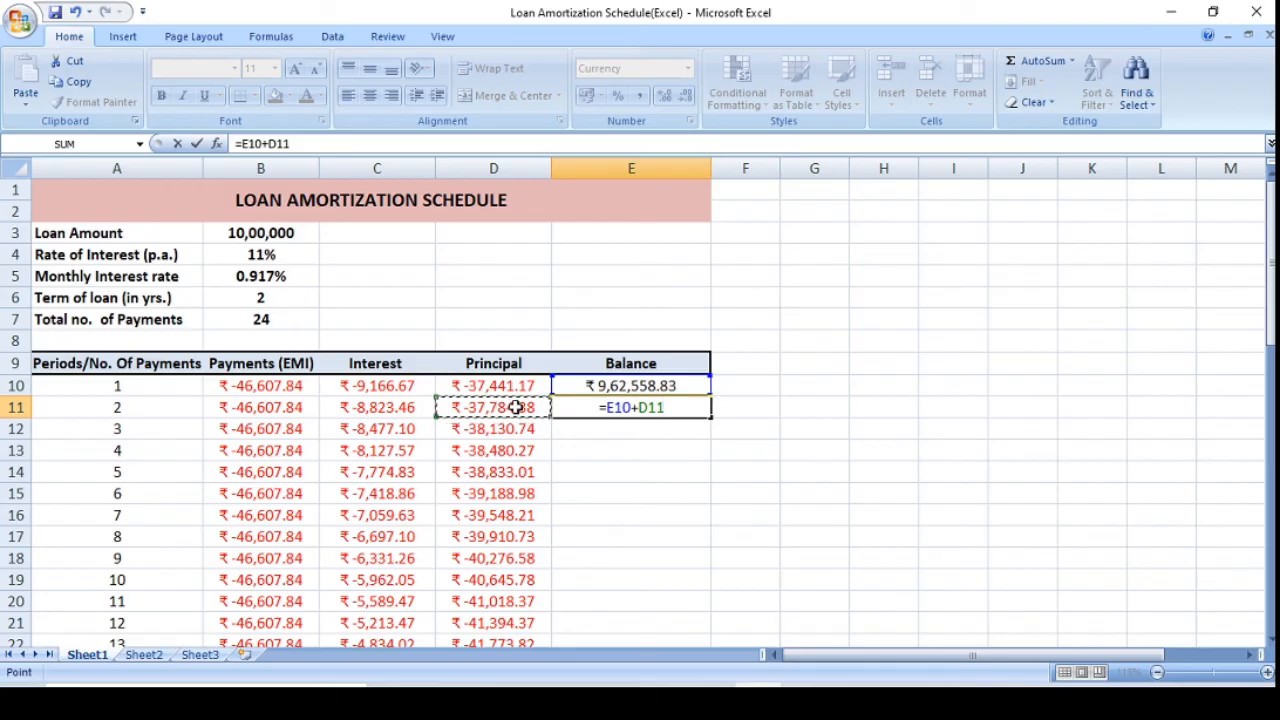
key("Return")
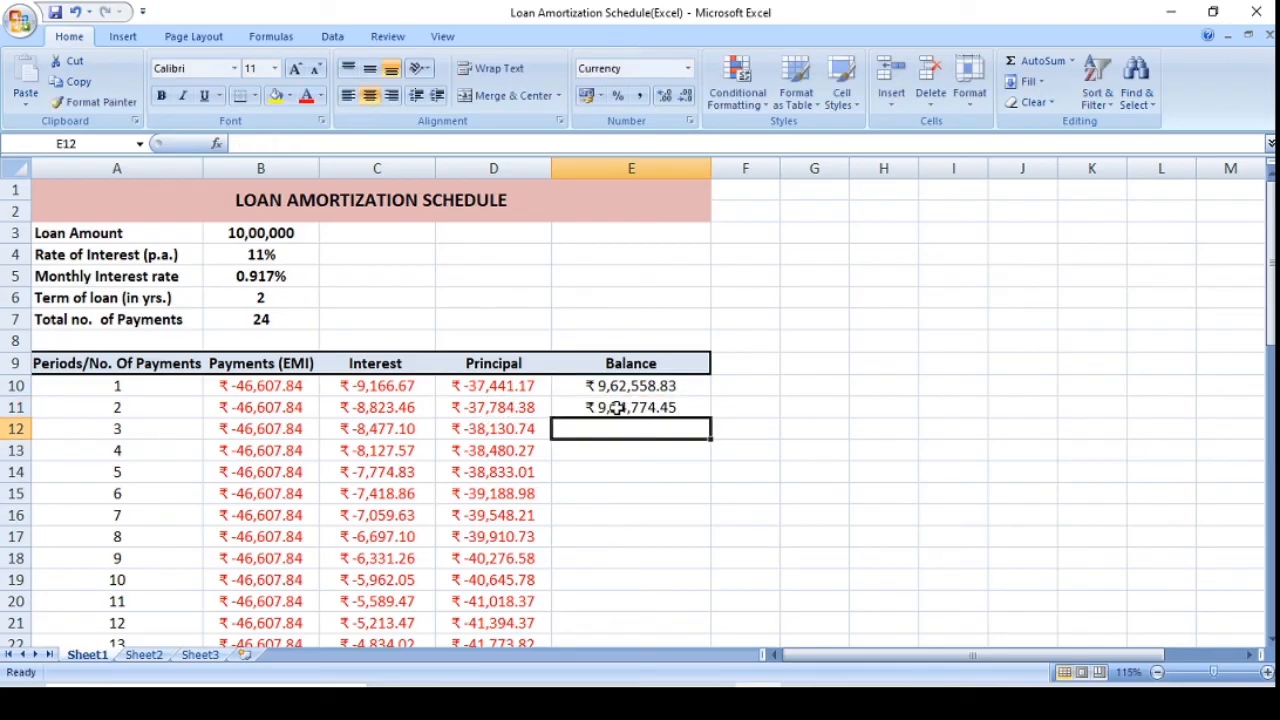
Fill the balance formula from E11 down through period 24 in E33 and return to the top of the schedule.
left_click(617, 407)
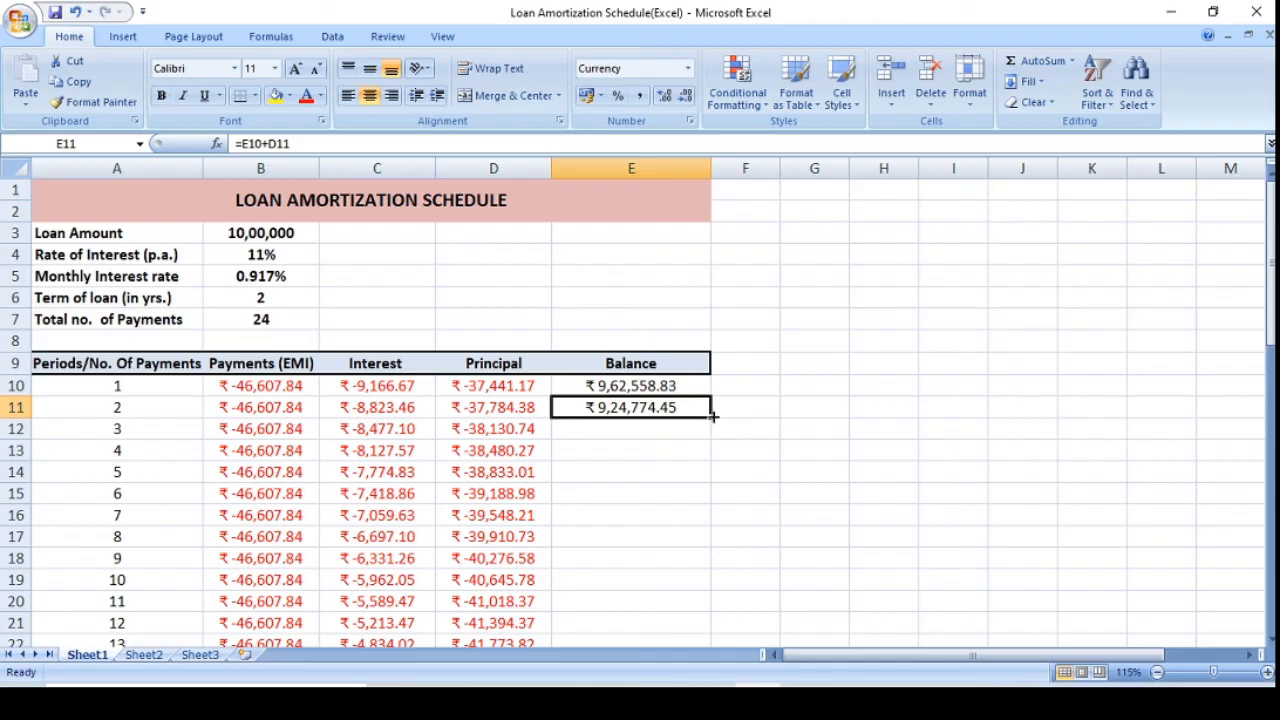
left_click_drag(711, 418, 667, 606)
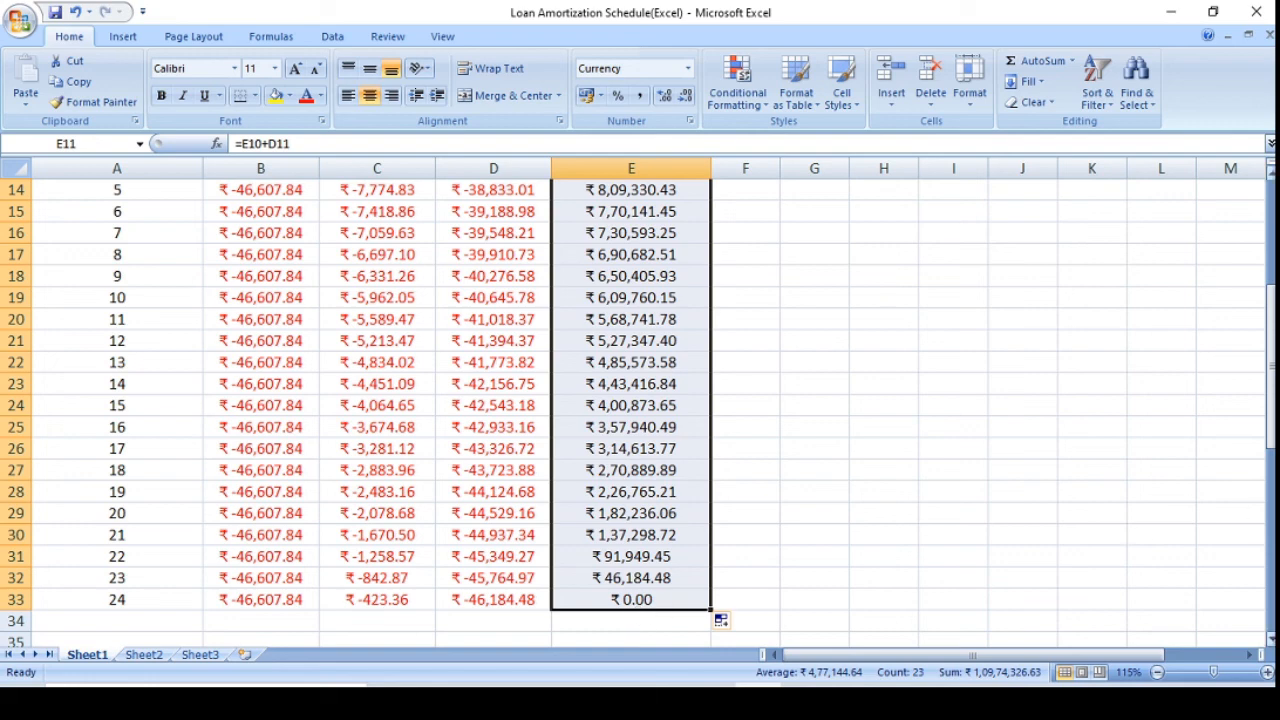
left_click_drag(1271, 432, 1271, 340)
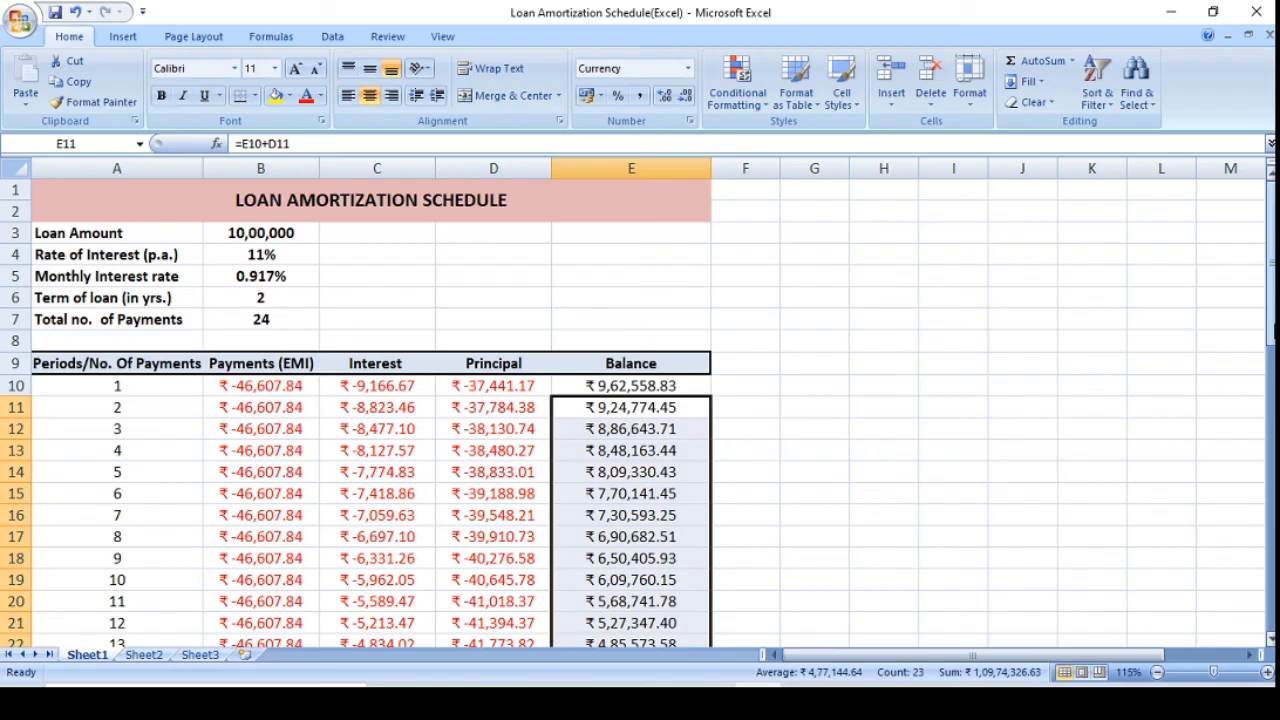
mouse_move(1271, 340)
left_mouse_down()
mouse_move(1271, 362)
mouse_move(1271, 336)
left_mouse_up()
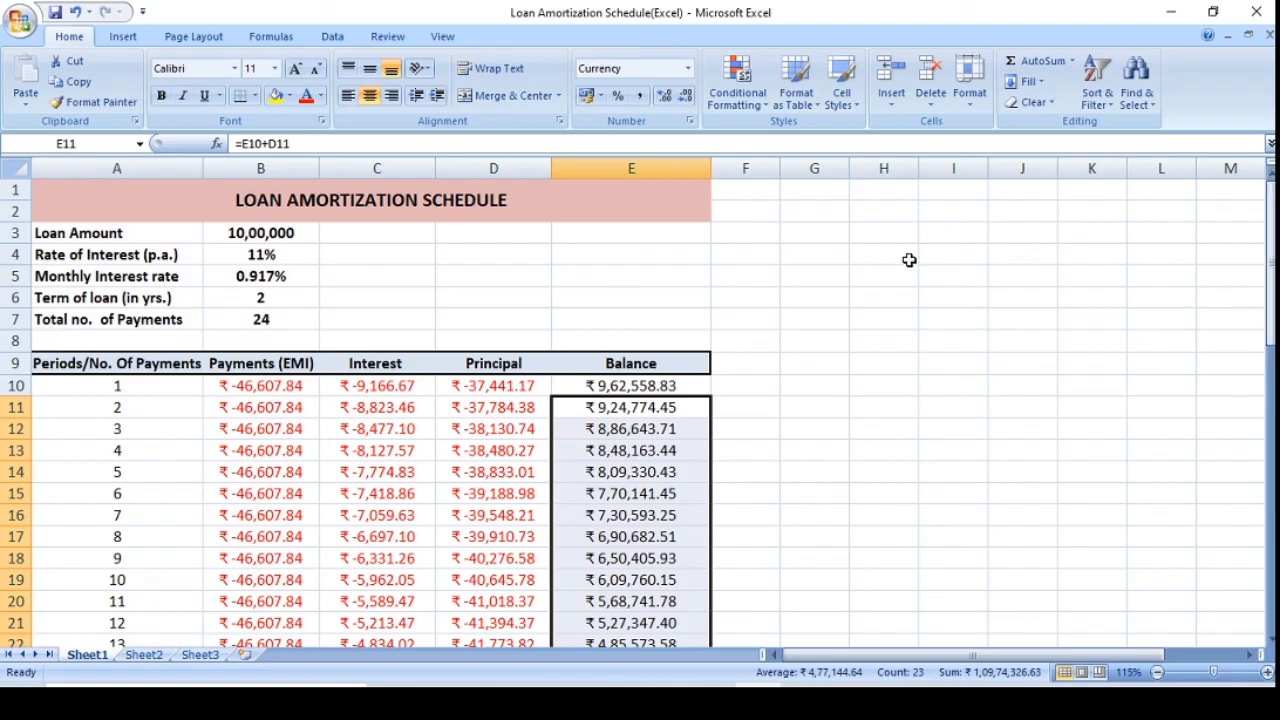